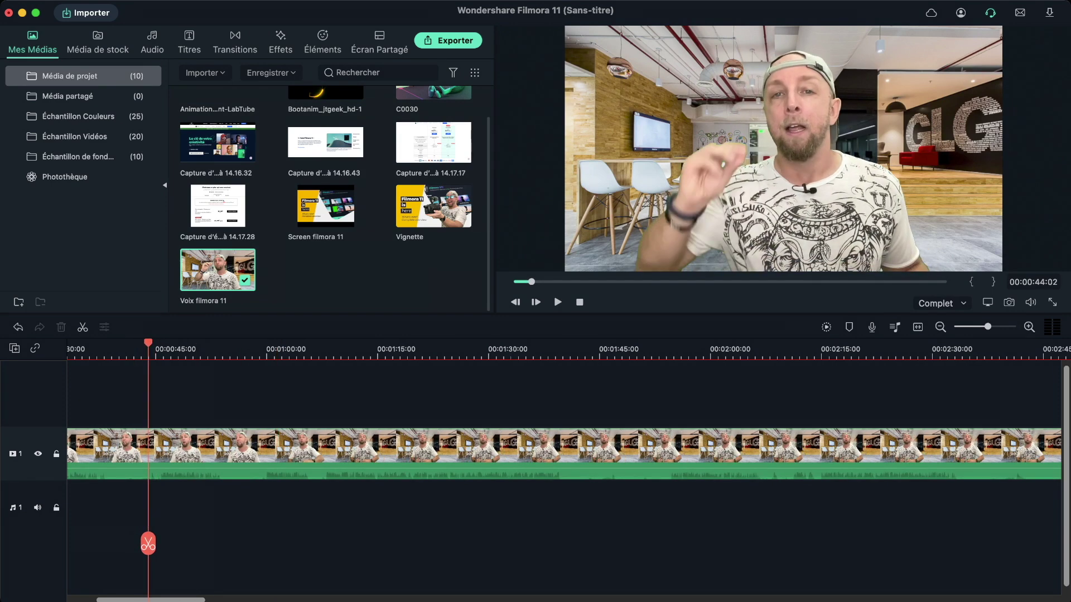
Split the Voix filmora 11 clip at 00:00:44:04, 00:00:53:15 and 00:00:59:21.
{"action": "left_click", "coordinate": [149, 543]}
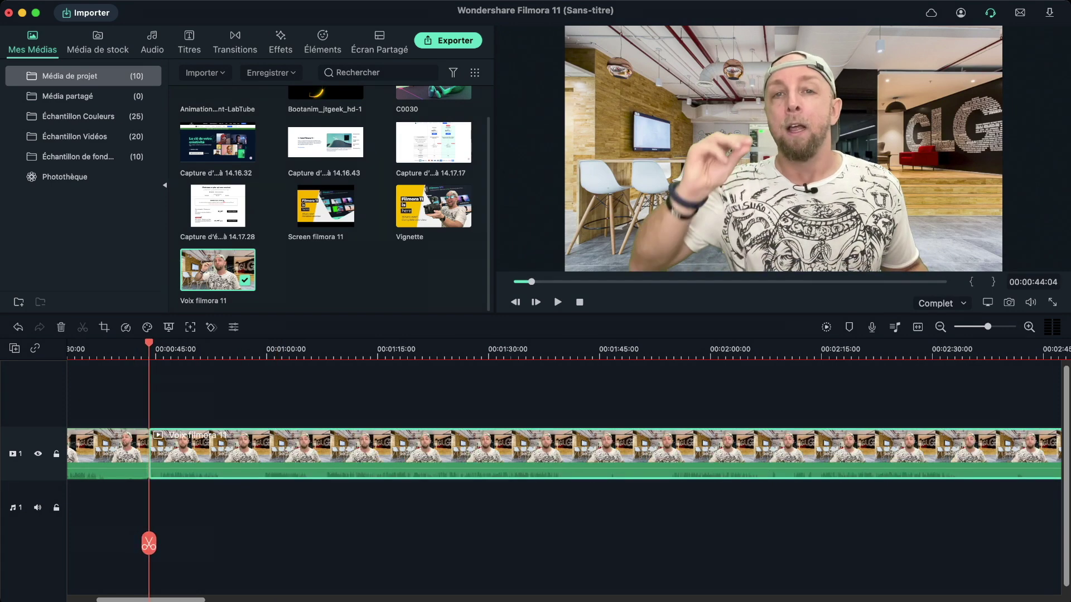
{"action": "left_click_drag", "start_coordinate": [149, 543], "coordinate": [218, 545]}
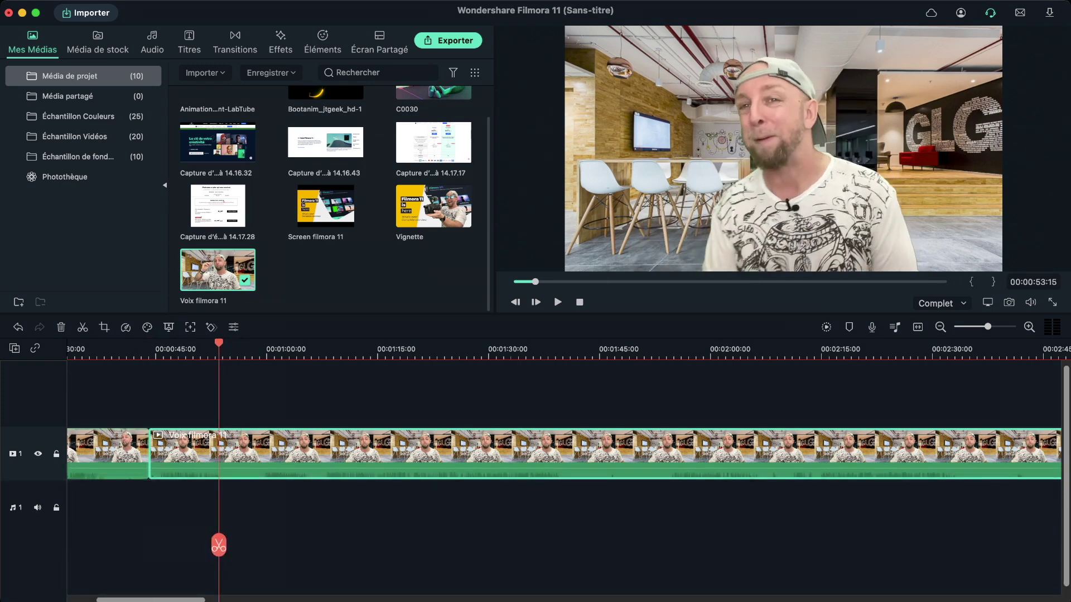
{"action": "left_click", "coordinate": [219, 545]}
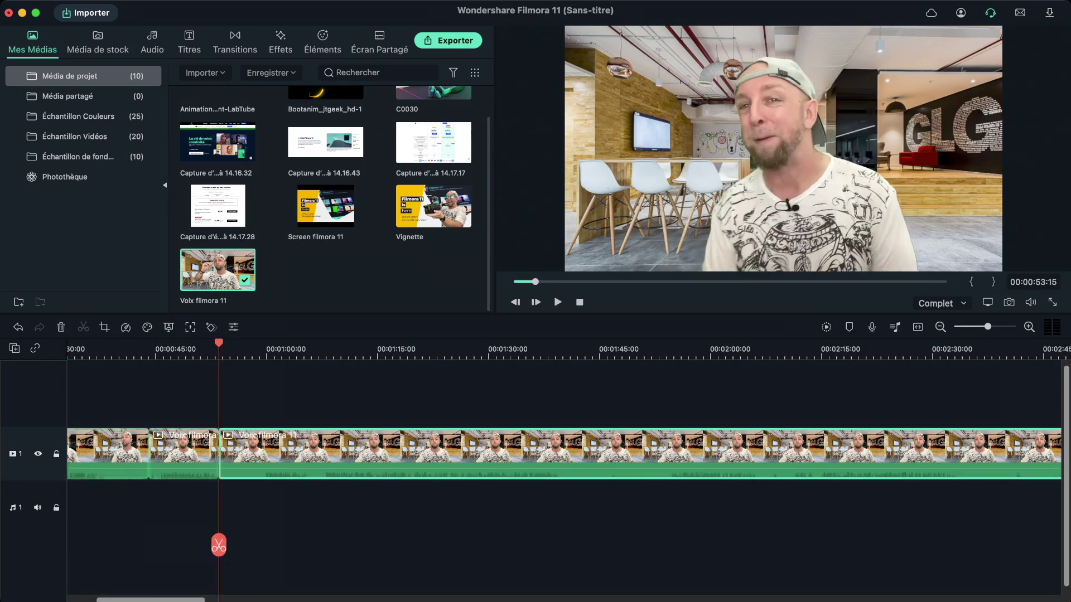
{"action": "scroll", "coordinate": [219, 545], "scroll_direction": "up", "scroll_amount": 5}
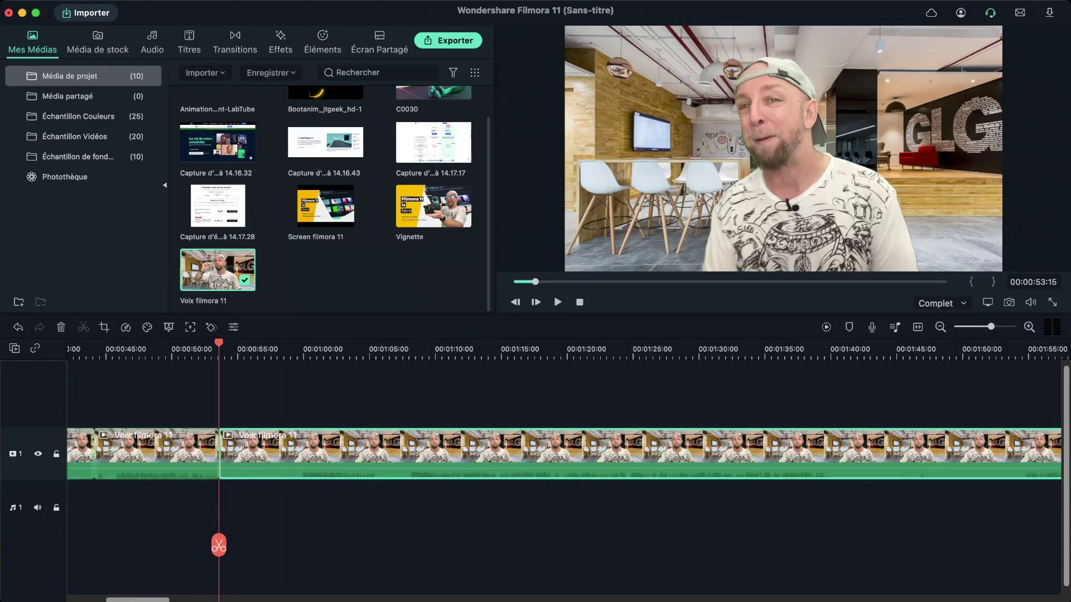
{"action": "scroll", "coordinate": [219, 545], "scroll_direction": "up", "scroll_amount": 2}
{"action": "left_click_drag", "start_coordinate": [233, 545], "coordinate": [592, 567]}
{"action": "left_click", "coordinate": [592, 566]}
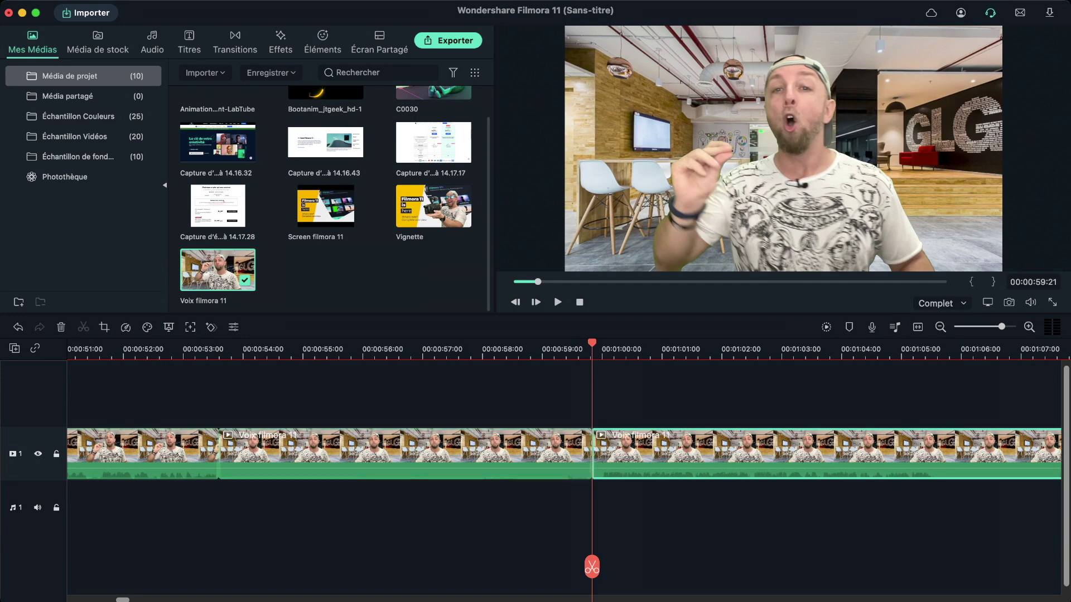
Delete the unwanted cut section of the Voix filmora 11 footage from video track 1.
{"action": "key", "text": "Delete"}
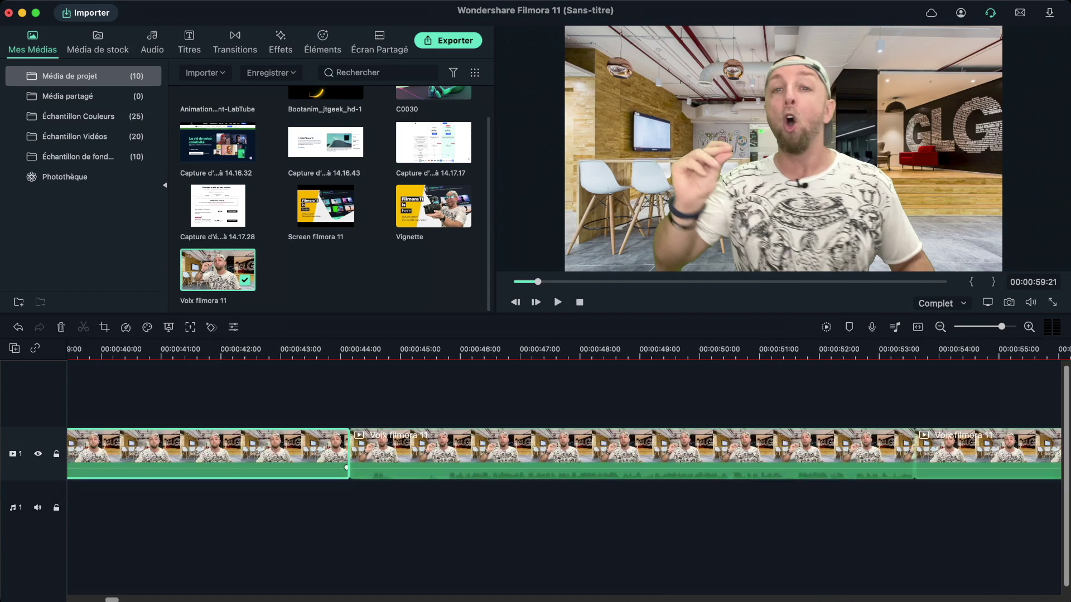
{"action": "scroll", "coordinate": [563, 469], "scroll_direction": "left", "scroll_amount": 10}
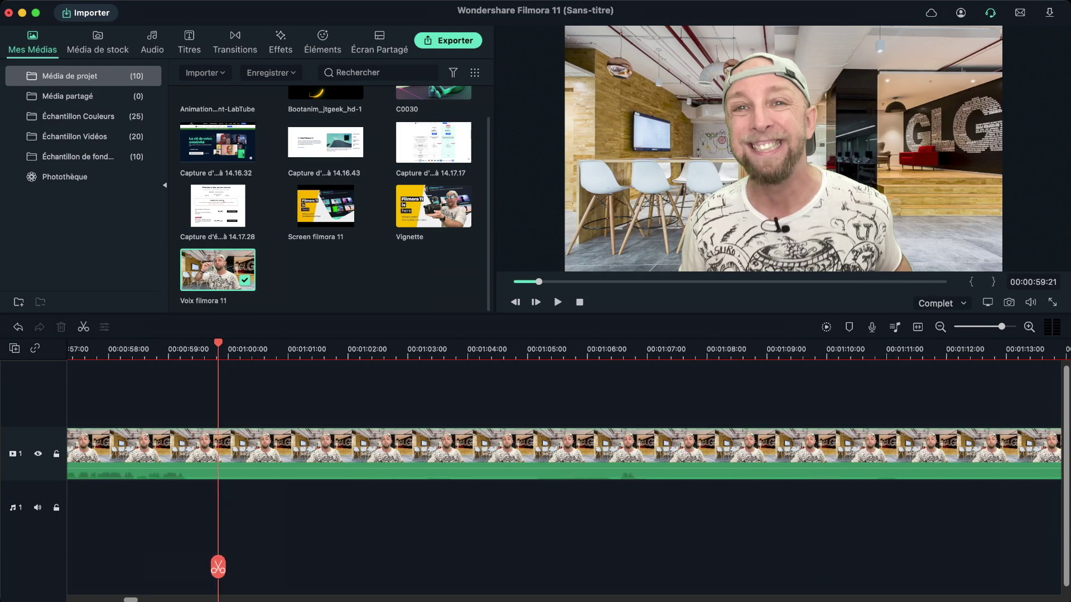
{"action": "scroll", "coordinate": [563, 469], "scroll_direction": "left", "scroll_amount": 10}
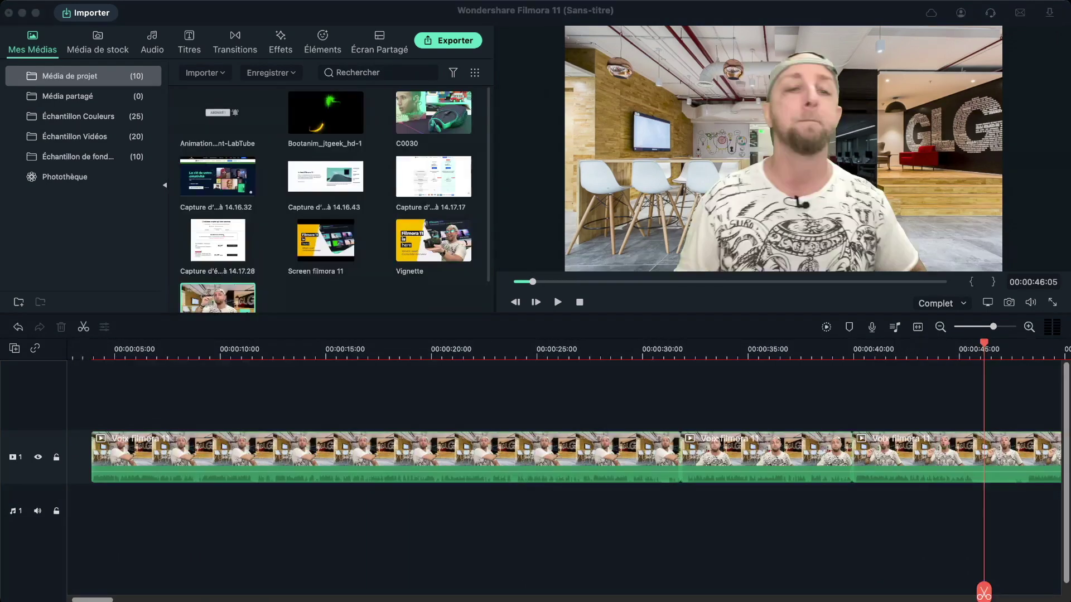
Insert the Bootanim_jtgeek_hd-1 clip at the start of video track 1, directly against the first voice clip, and play the result.
{"action": "left_click", "coordinate": [326, 112]}
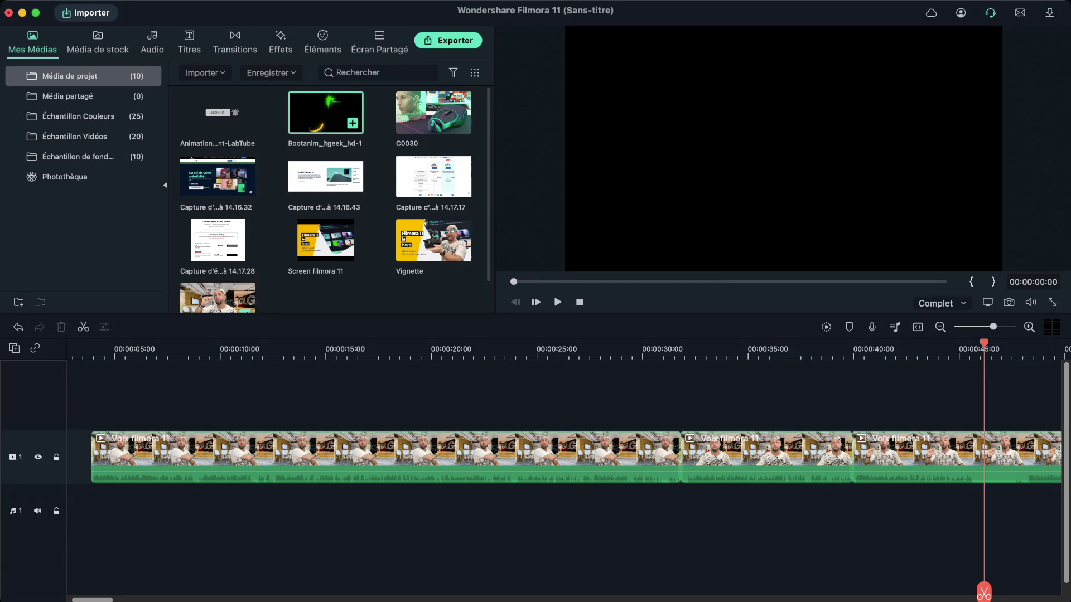
{"action": "left_click_drag", "start_coordinate": [325, 112], "coordinate": [87, 458]}
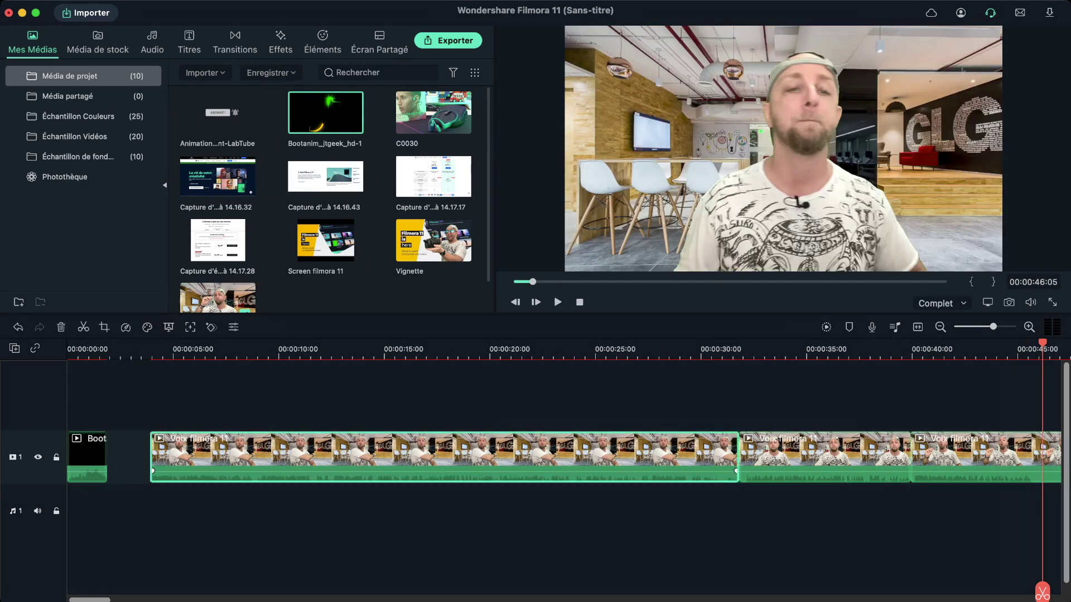
{"action": "key", "text": "space"}
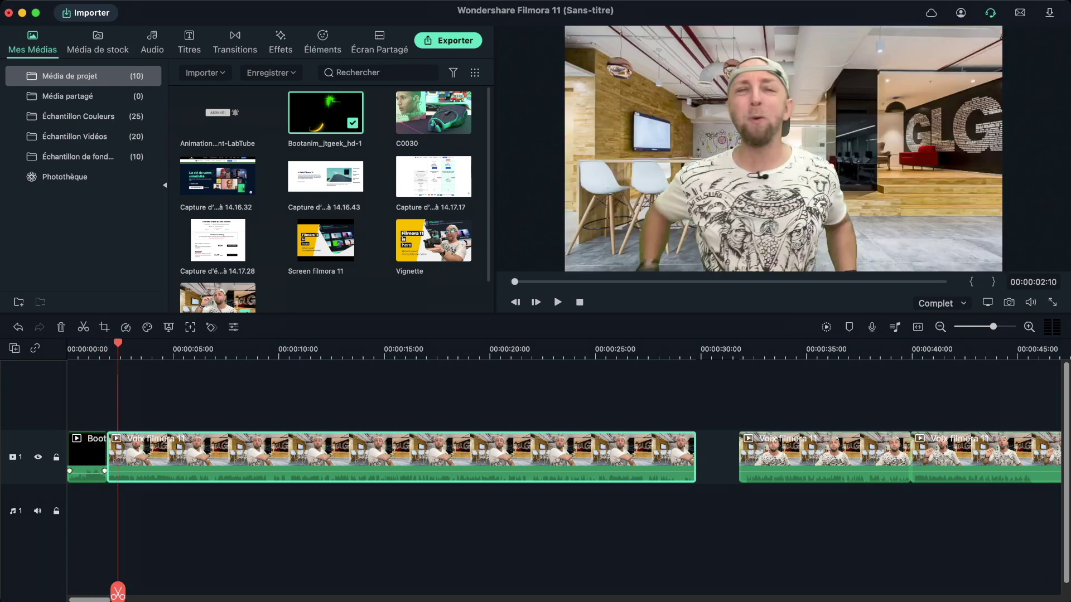
Insert the Bootanim_jtgeek_hd-1 clip between the second and third Voix filmora 11 clips, near 00:00:40:00.
{"action": "scroll", "coordinate": [564, 458], "scroll_direction": "right", "scroll_amount": 3}
{"action": "left_click", "coordinate": [719, 457]}
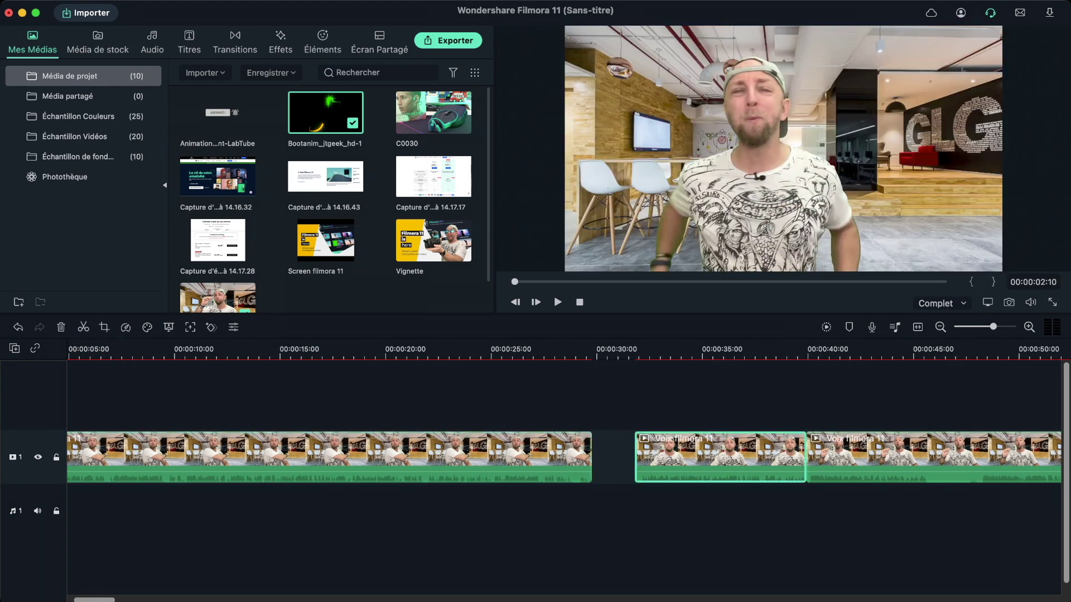
{"action": "left_click_drag", "start_coordinate": [326, 113], "coordinate": [809, 457]}
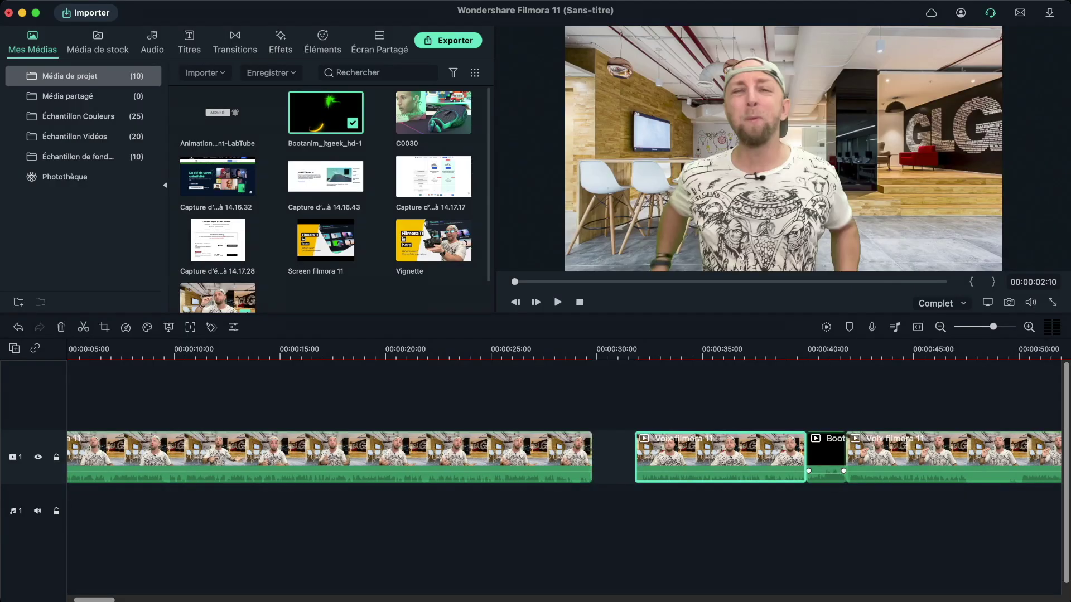
{"action": "scroll", "coordinate": [563, 458], "scroll_direction": "left", "scroll_amount": 5}
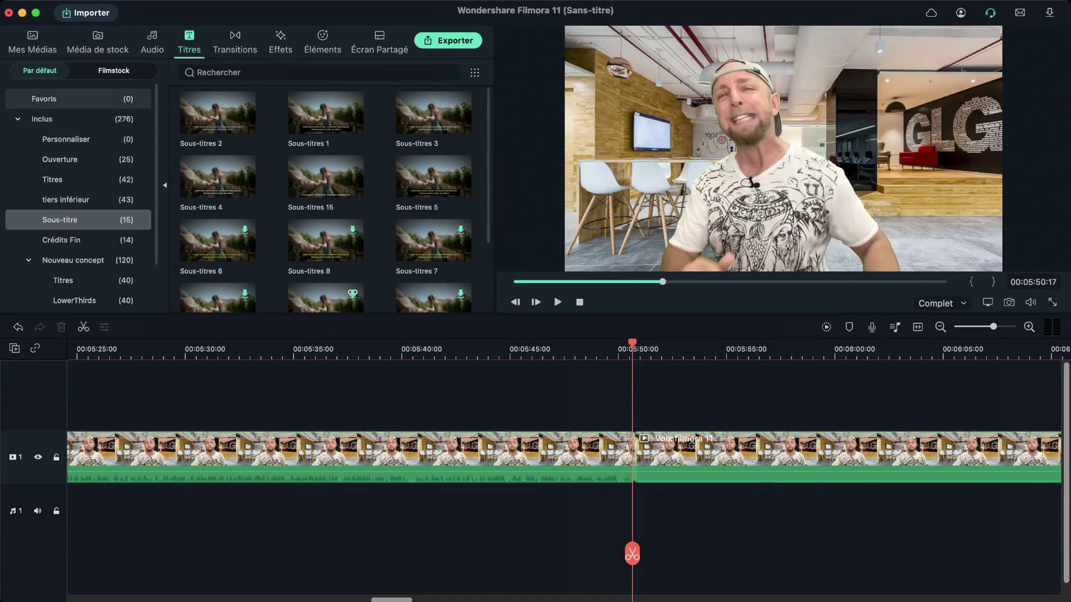
Add the Ouverture 21 title to video track 2, above the gap between the voice clips near 00:05:50.
{"action": "left_click", "coordinate": [42, 119]}
{"action": "left_click_drag", "start_coordinate": [325, 240], "coordinate": [686, 403]}
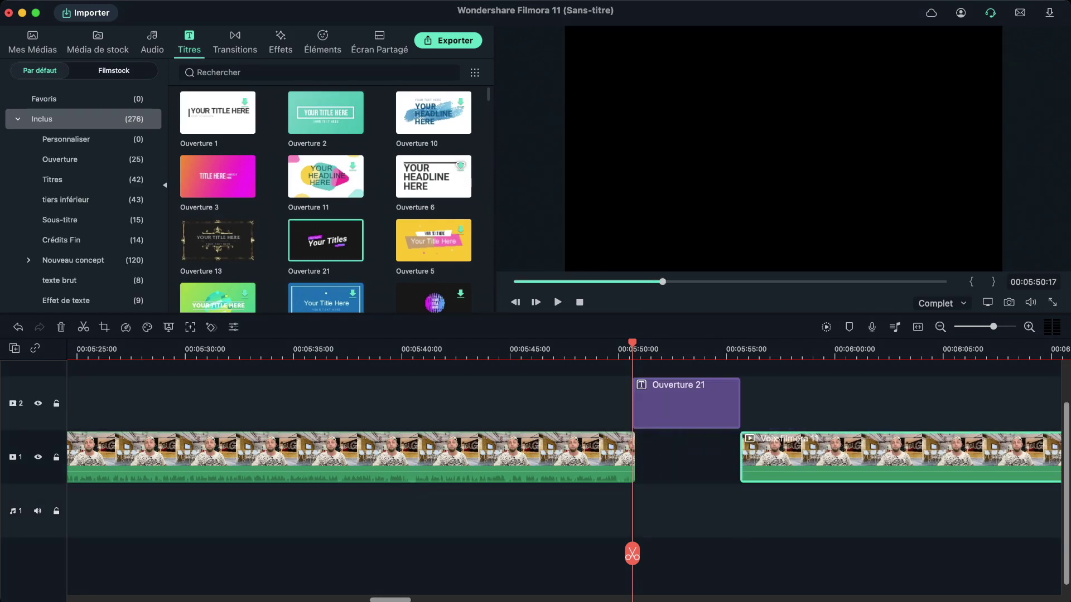
{"action": "left_click_drag", "start_coordinate": [686, 403], "coordinate": [689, 403]}
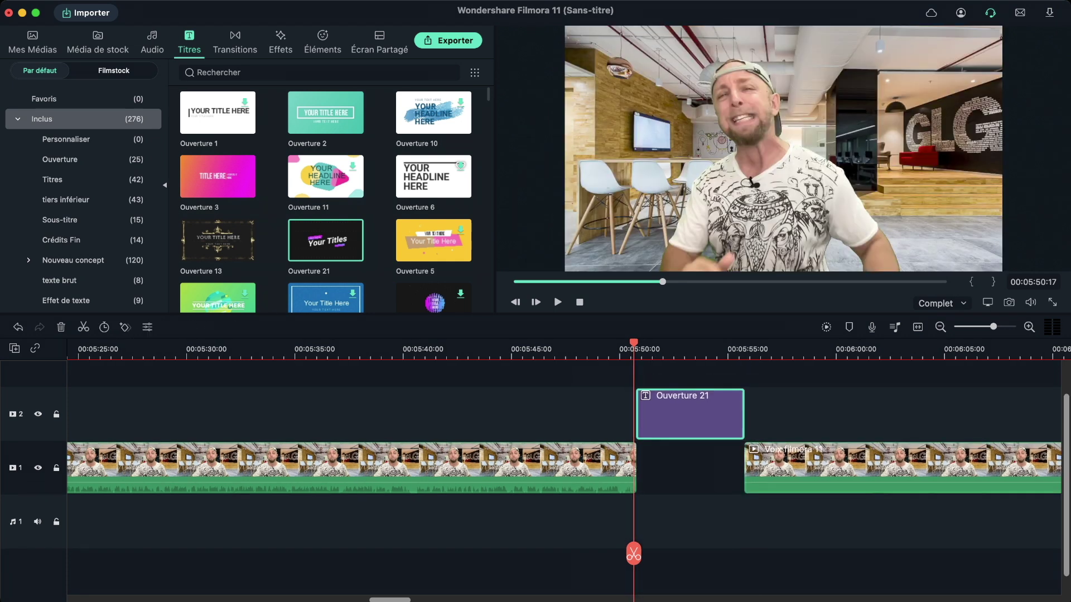
Change the Ouverture 21 title's small line to "GLG Reviews" and its main line to "By GLG".
{"action": "double_click", "coordinate": [651, 413]}
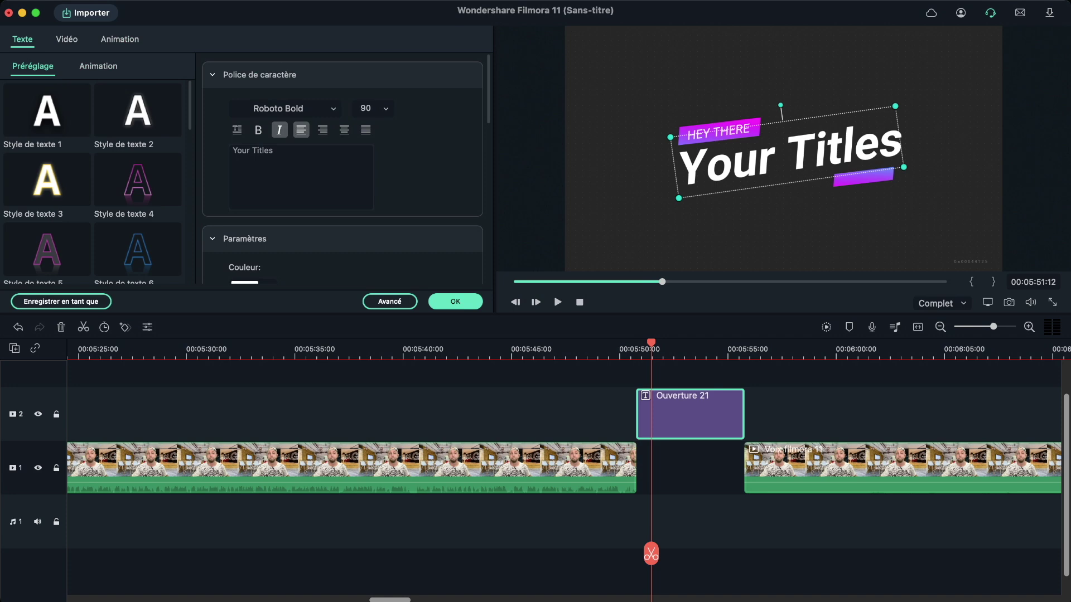
{"action": "left_click", "coordinate": [718, 131]}
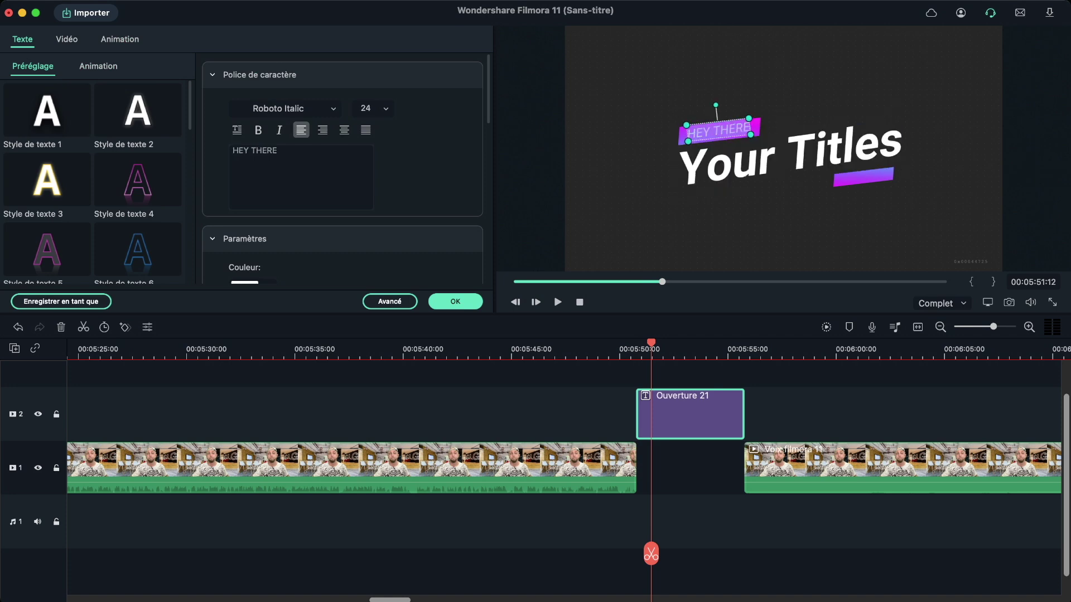
{"action": "type", "text": "GLG Review"}
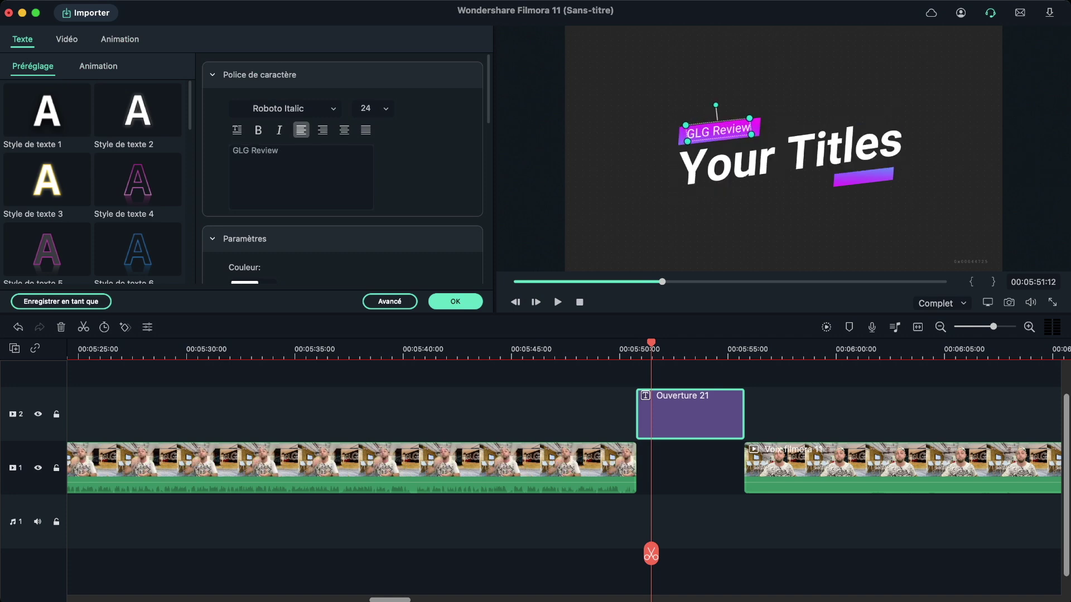
{"action": "type", "text": "s"}
{"action": "left_click", "coordinate": [789, 150]}
{"action": "key", "text": "super+a"}
{"action": "type", "text": "By GLG"}
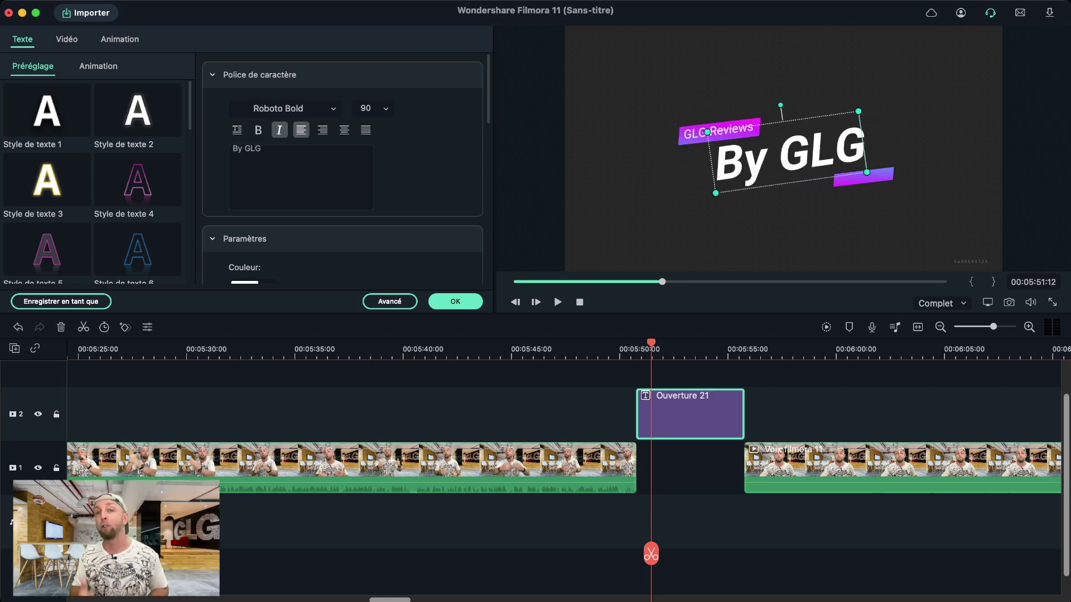
Review the title's scale, position and composition settings, and play the timeline from before the title into the following clip.
{"action": "scroll", "coordinate": [342, 167], "scroll_direction": "down", "scroll_amount": 10}
{"action": "scroll", "coordinate": [343, 167], "scroll_direction": "down", "scroll_amount": 3}
{"action": "left_click", "coordinate": [608, 349]}
{"action": "key", "text": "space"}
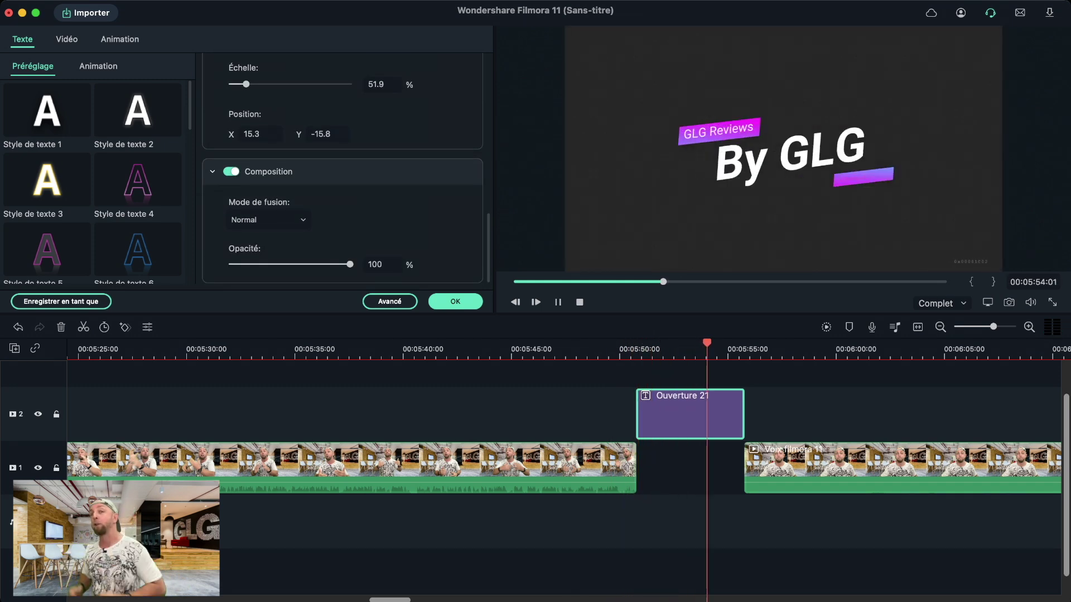
{"action": "key", "text": "space"}
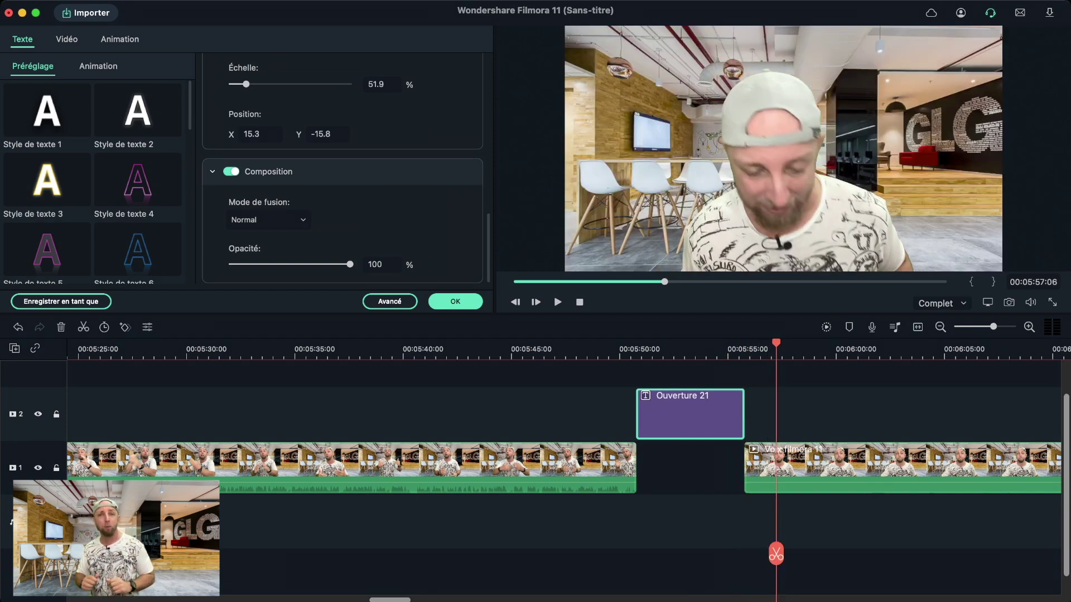
{"action": "scroll", "coordinate": [563, 469], "scroll_direction": "right", "scroll_amount": 5}
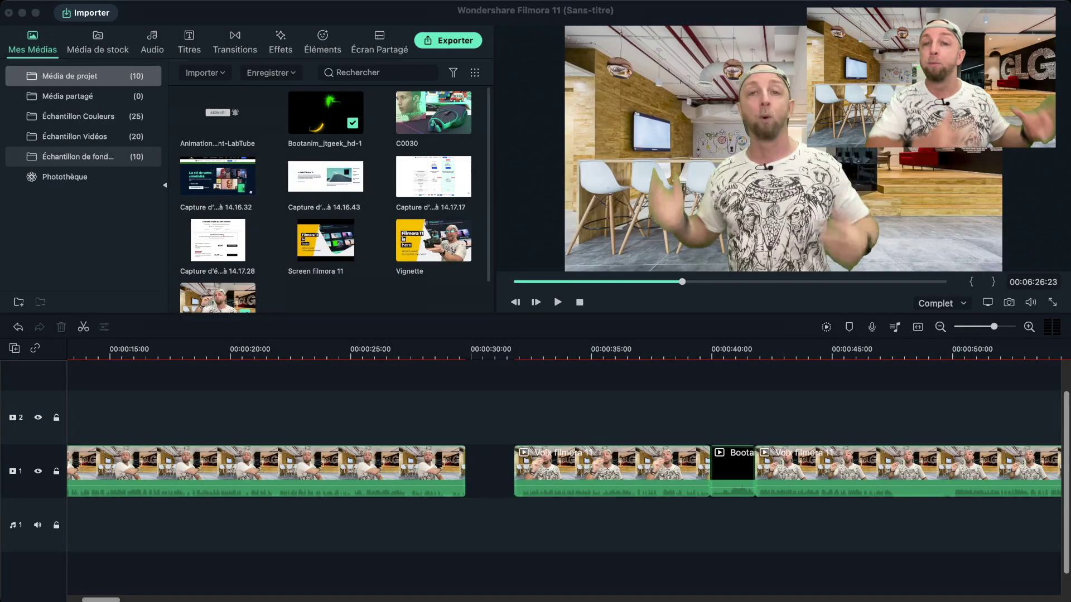
Place the Animation-Bouton-Abonnement clip on video track 2 across the gap near 00:00:30:00 and play it back.
{"action": "left_click_drag", "start_coordinate": [218, 114], "coordinate": [502, 416]}
{"action": "left_click", "coordinate": [416, 555]}
{"action": "key", "text": "space"}
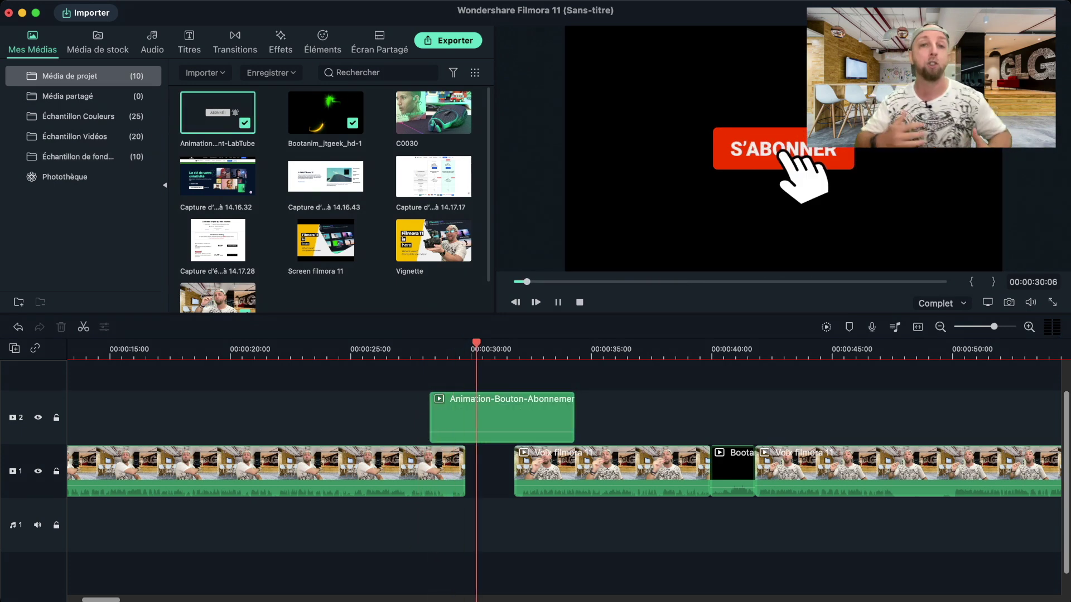
{"action": "left_click", "coordinate": [553, 555]}
Shift the subscribe-button animation slightly earlier on video track 2, to start at about 00:00:28:00, and replay it.
{"action": "mouse_move", "coordinate": [613, 468]}
{"action": "left_mouse_down"}
{"action": "mouse_move", "coordinate": [623, 469]}
{"action": "mouse_move", "coordinate": [613, 468]}
{"action": "left_mouse_up"}
{"action": "left_click_drag", "start_coordinate": [502, 419], "coordinate": [496, 418]}
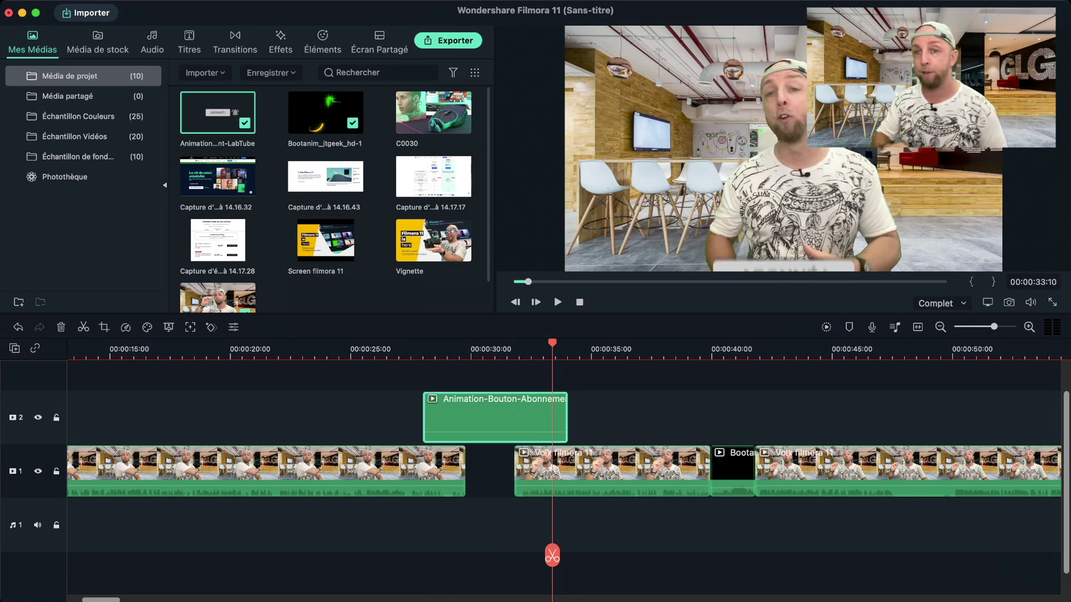
{"action": "left_click", "coordinate": [402, 555]}
{"action": "key", "text": "space"}
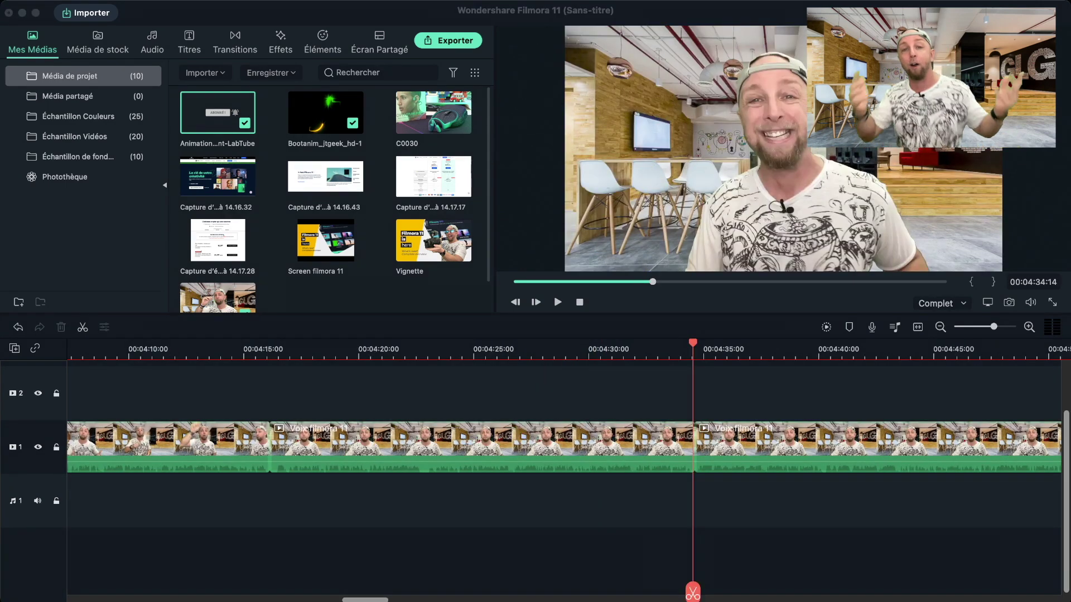
Add the Subscribe1 social media element to video track 2, ending at the cut near 00:04:34, and play it.
{"action": "left_click", "coordinate": [323, 42]}
{"action": "scroll", "coordinate": [78, 196], "scroll_direction": "down", "scroll_amount": 3}
{"action": "left_click", "coordinate": [78, 263]}
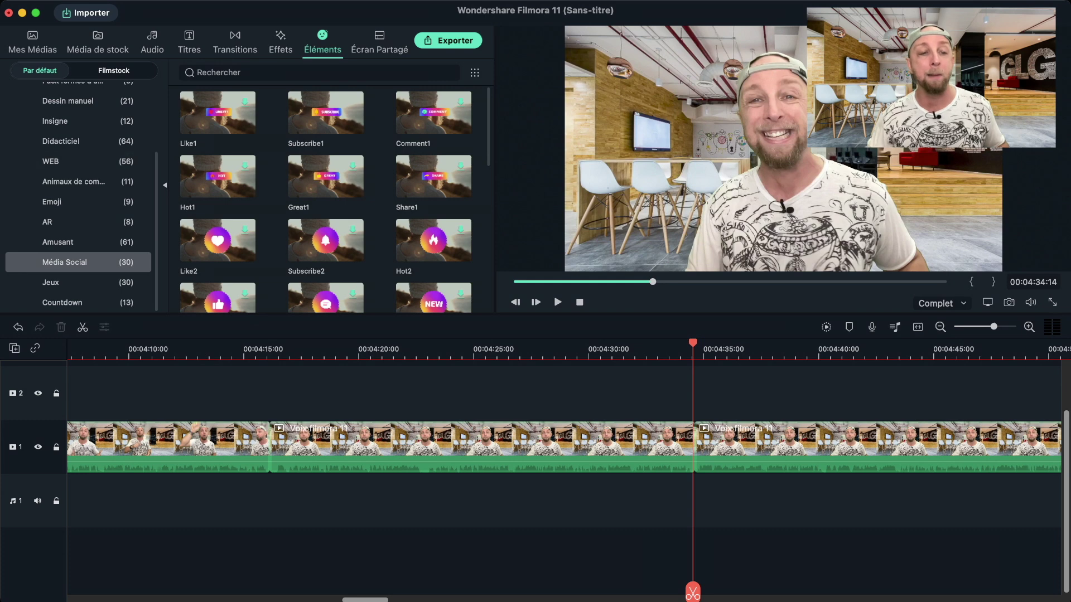
{"action": "left_click_drag", "start_coordinate": [325, 111], "coordinate": [653, 394]}
{"action": "key", "text": "space"}
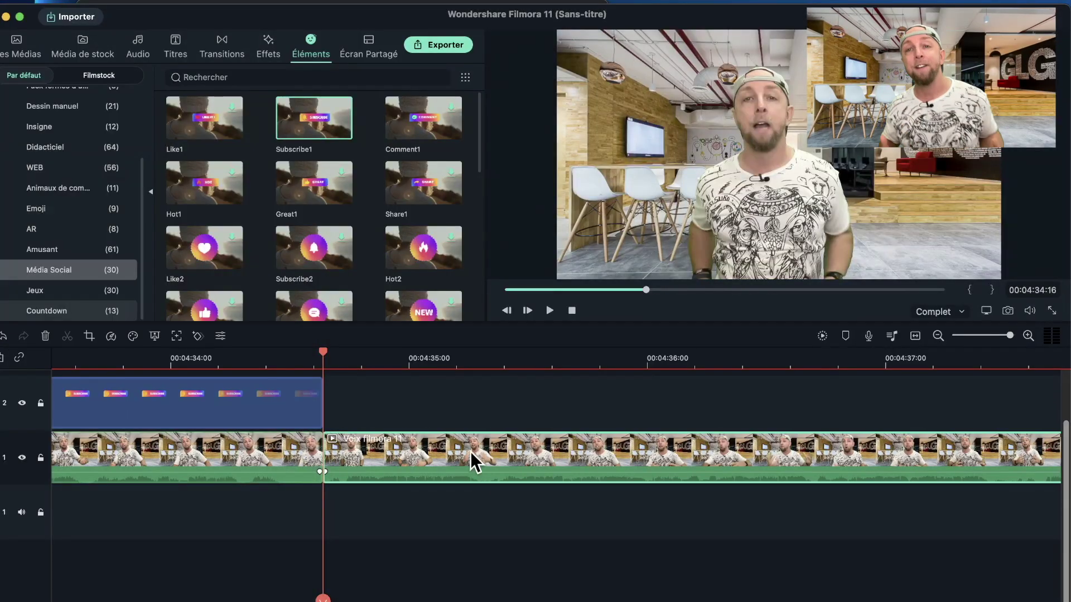
Apply a pan and zoom to the voice clip after 00:04:34, ending on a 1527 x 859 frame around the presenter.
{"action": "right_click", "coordinate": [455, 452]}
{"action": "left_click", "coordinate": [510, 271]}
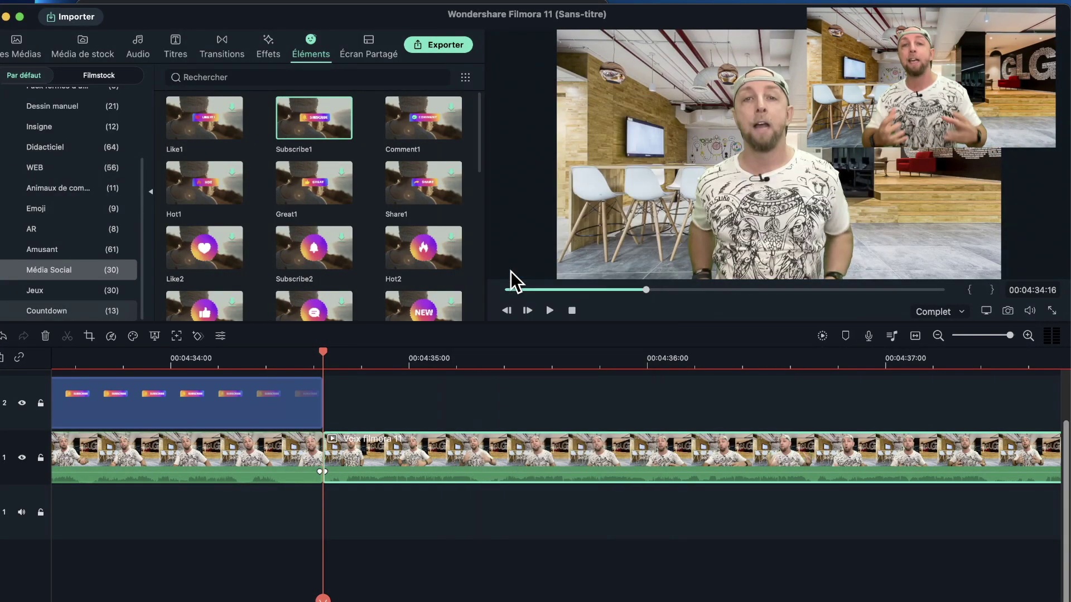
{"action": "left_click", "coordinate": [353, 139]}
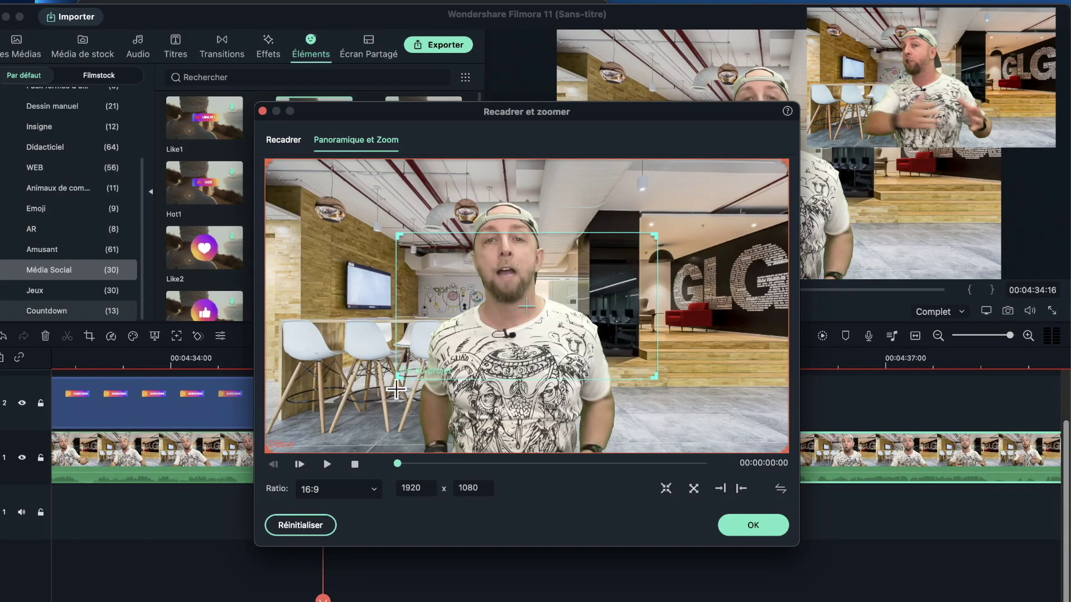
{"action": "left_click_drag", "start_coordinate": [399, 377], "coordinate": [330, 417]}
{"action": "left_click_drag", "start_coordinate": [656, 234], "coordinate": [771, 194]}
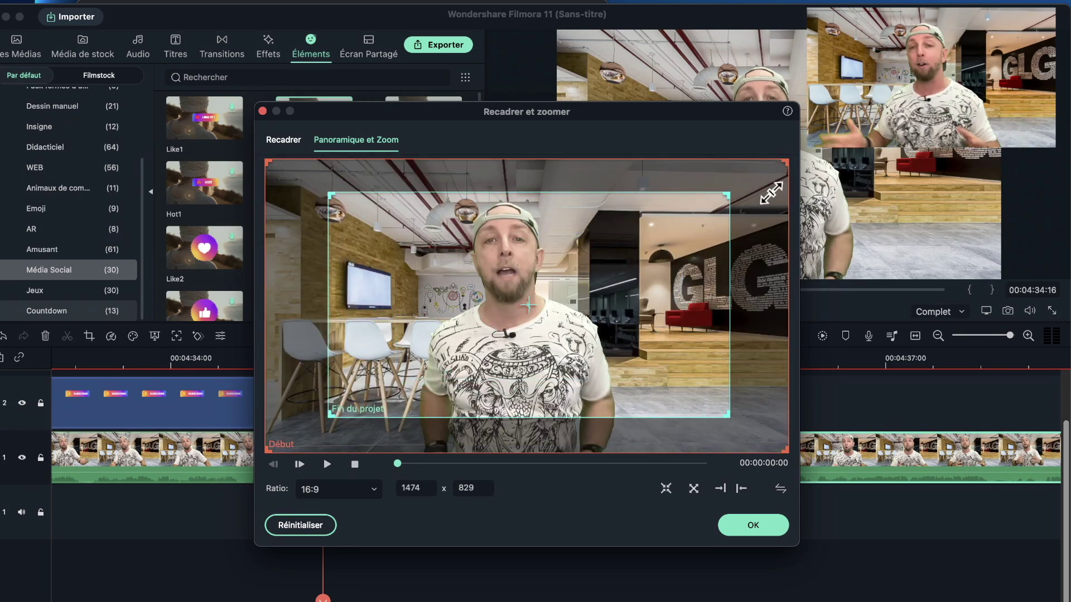
{"action": "left_click_drag", "start_coordinate": [728, 419], "coordinate": [743, 446]}
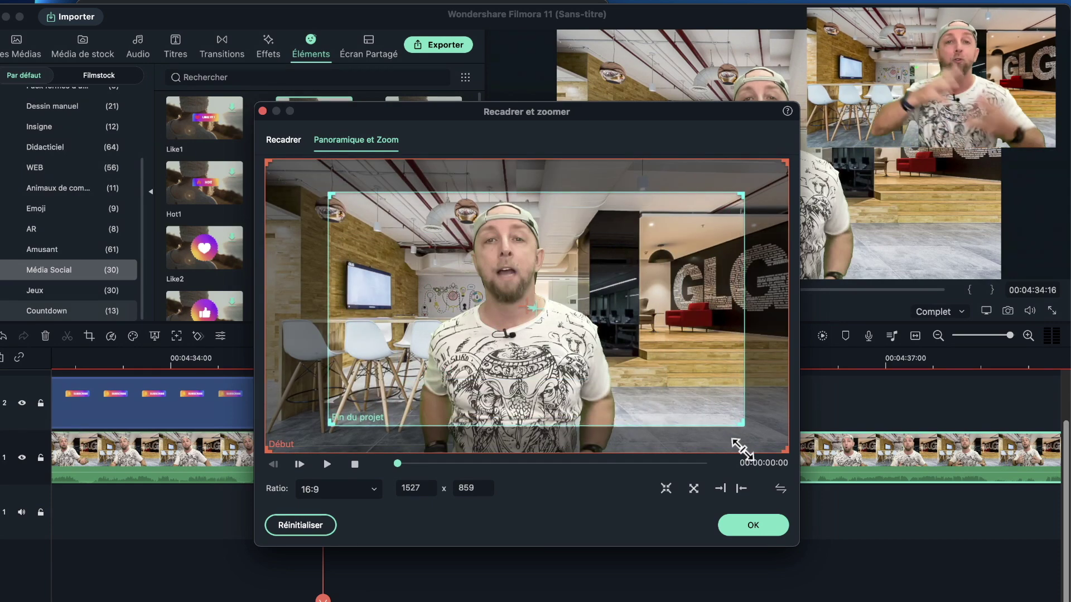
{"action": "left_click", "coordinate": [753, 526]}
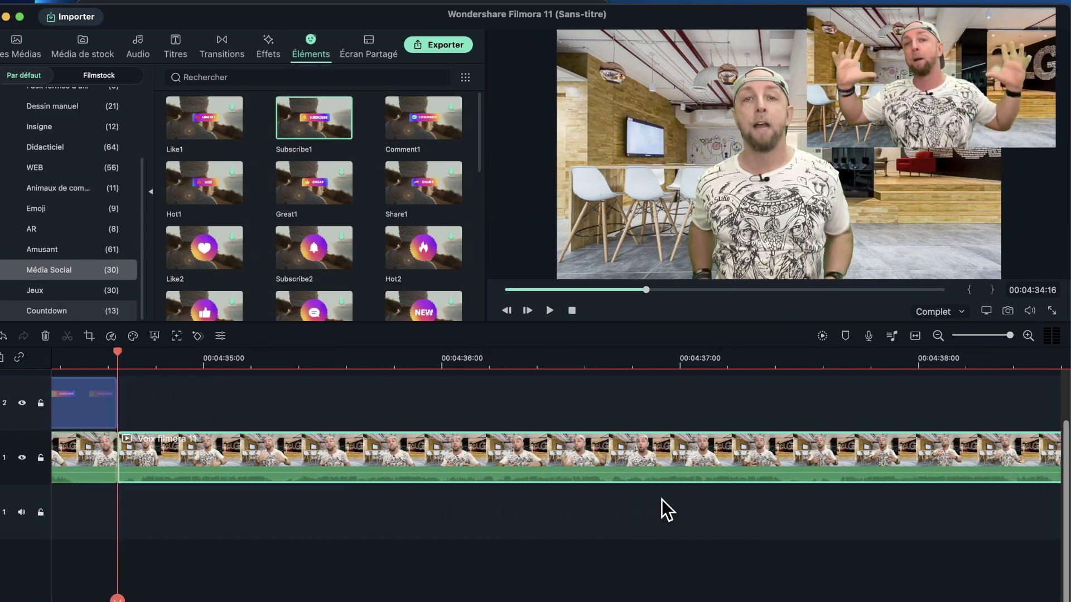
Play back the pan and zoom effect on the voice clip from 00:04:34.
{"action": "key", "text": "space"}
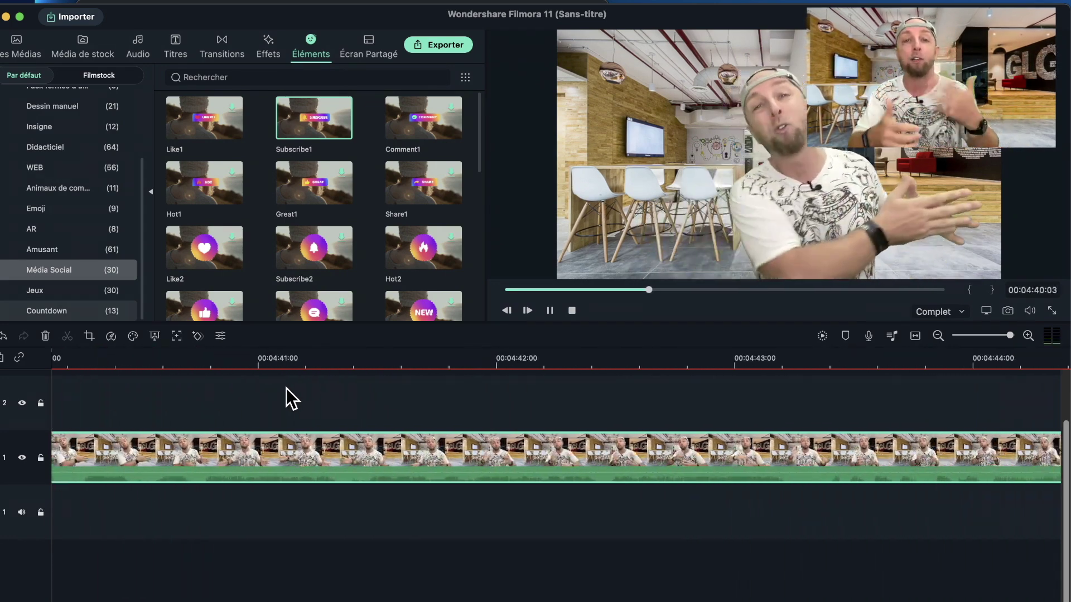
{"action": "key", "text": "space"}
{"action": "key", "text": "super+minus"}
{"action": "key", "text": "super+minus"}
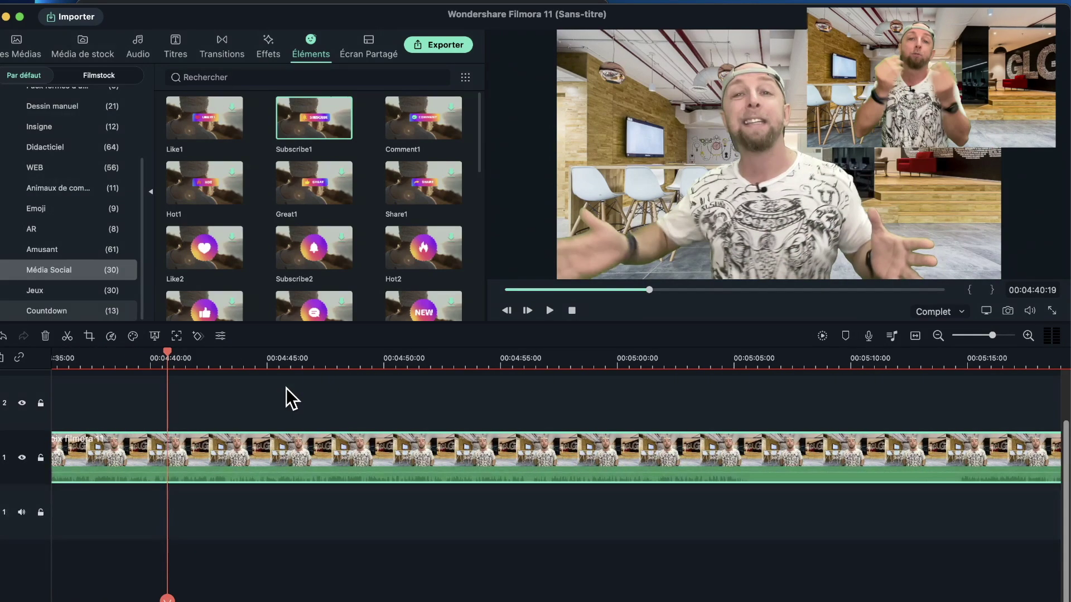
Split the voice clip on video track 1 at about 00:05:05 and play the section before the cut.
{"action": "left_click", "coordinate": [256, 360]}
{"action": "left_click", "coordinate": [737, 363]}
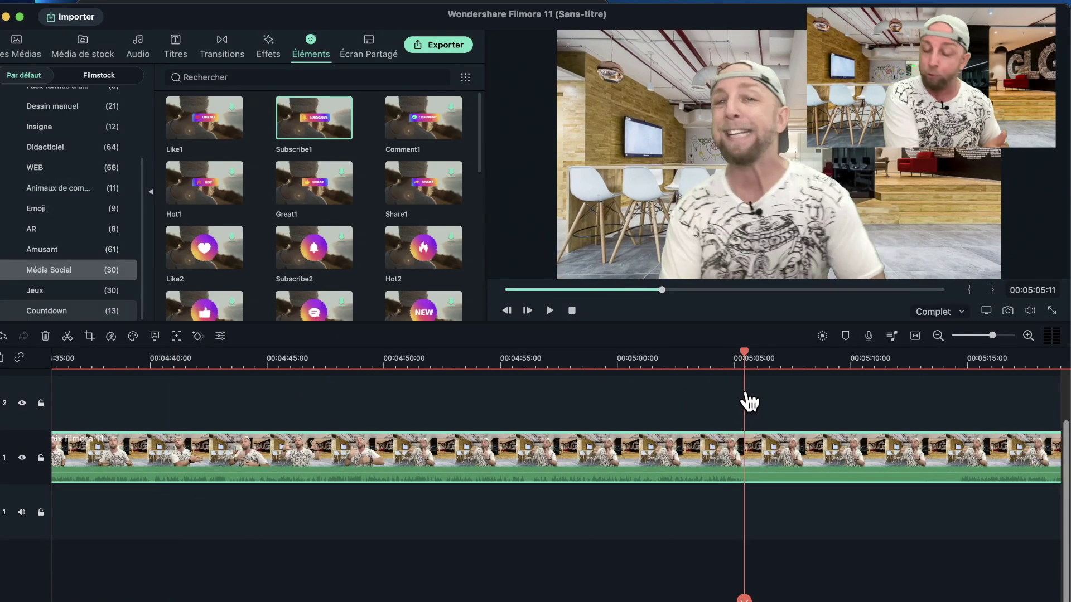
{"action": "scroll", "coordinate": [373, 402], "scroll_direction": "left", "scroll_amount": 10}
{"action": "left_click", "coordinate": [344, 362]}
{"action": "key", "text": "space"}
{"action": "scroll", "coordinate": [360, 457], "scroll_direction": "right", "scroll_amount": 10}
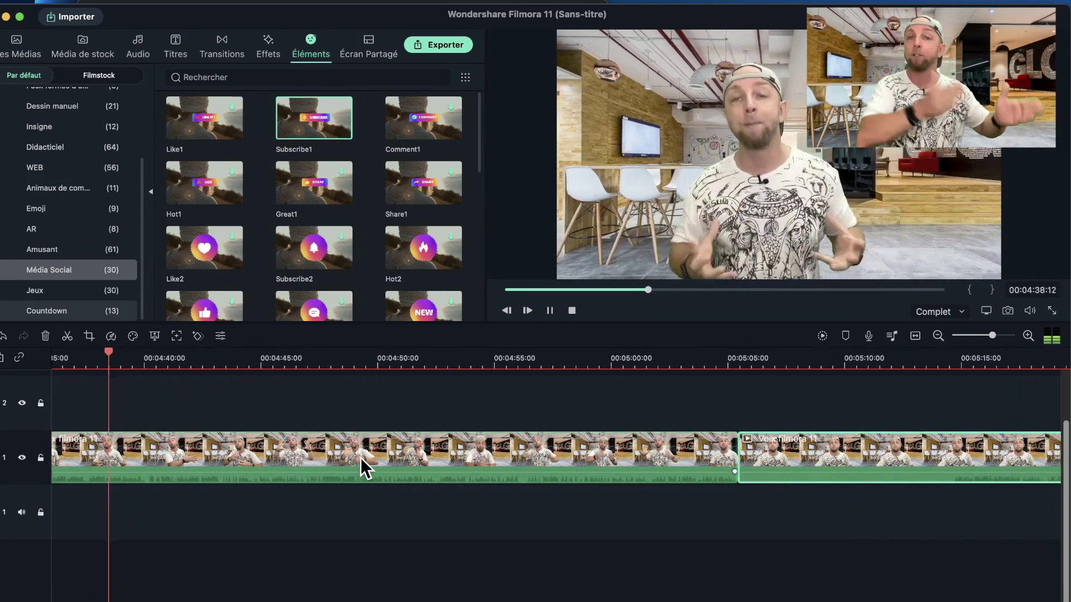
{"action": "scroll", "coordinate": [360, 457], "scroll_direction": "right", "scroll_amount": 5}
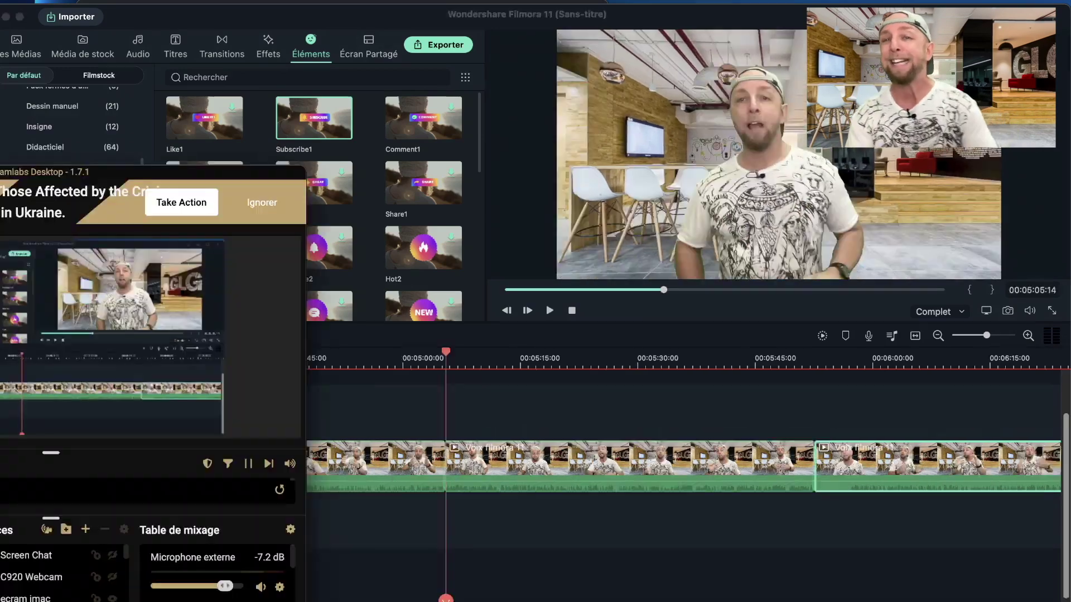
Scale the voice clip that starts near 00:05:05 on video track 1 to 35.6%.
{"action": "left_click", "coordinate": [586, 564]}
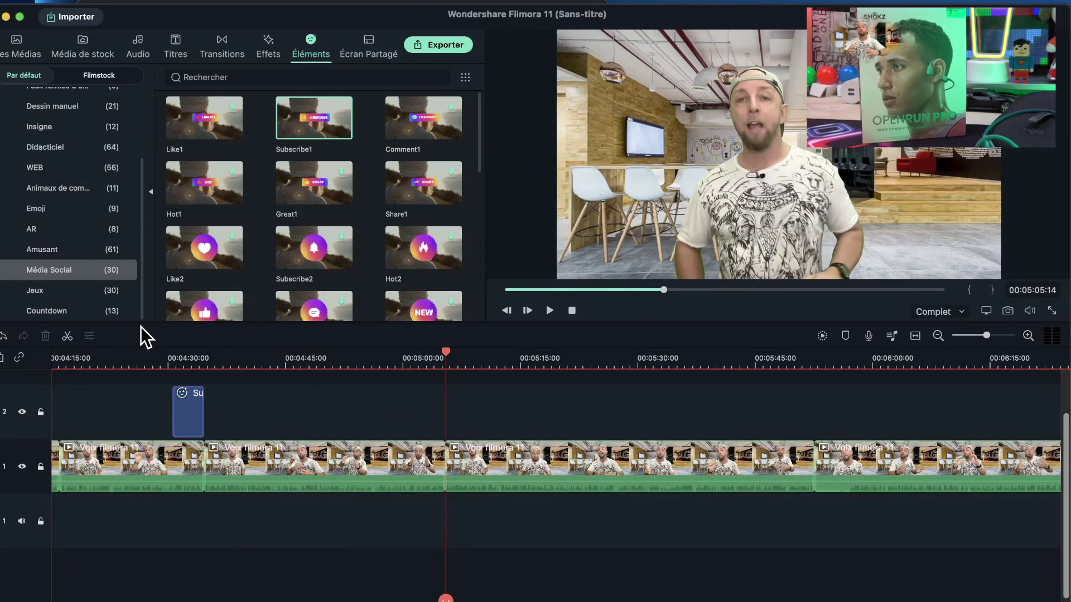
{"action": "left_click", "coordinate": [524, 459]}
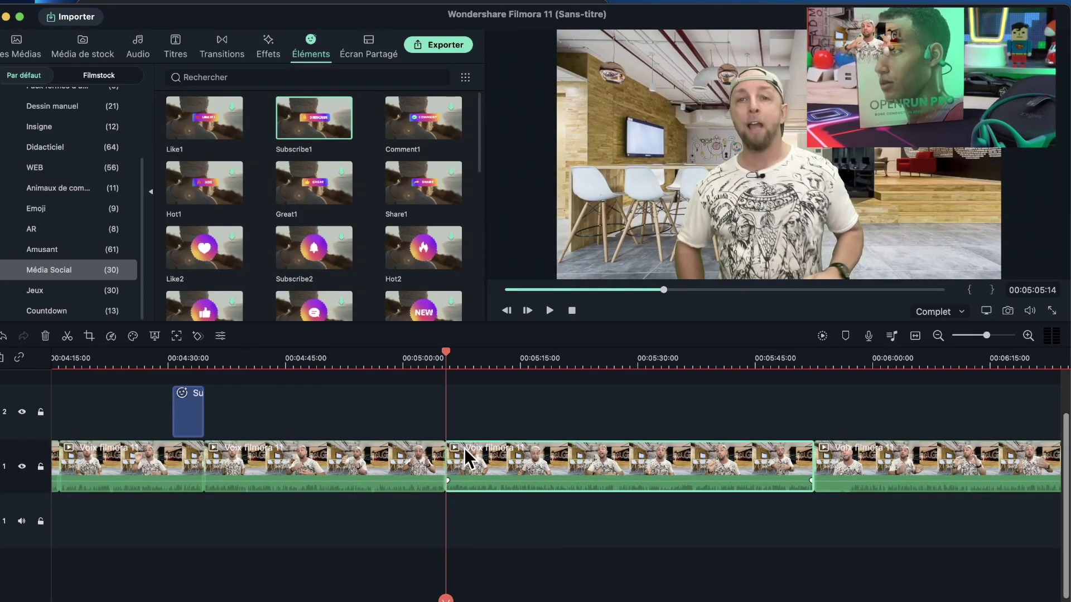
{"action": "left_click", "coordinate": [222, 336]}
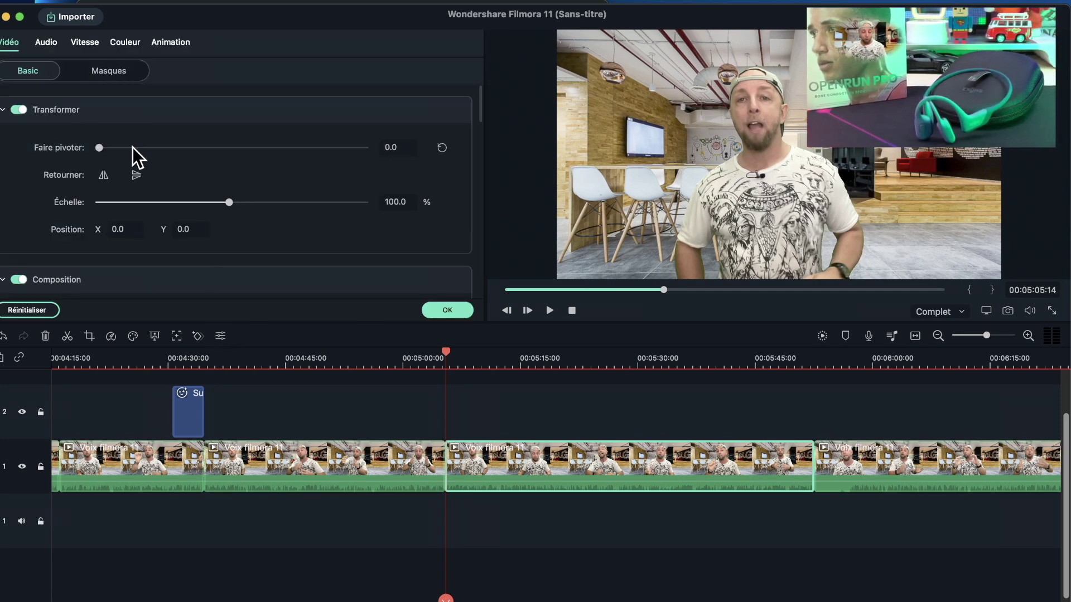
{"action": "scroll", "coordinate": [132, 147], "scroll_direction": "down", "scroll_amount": 2}
{"action": "left_click_drag", "start_coordinate": [230, 175], "coordinate": [142, 174]}
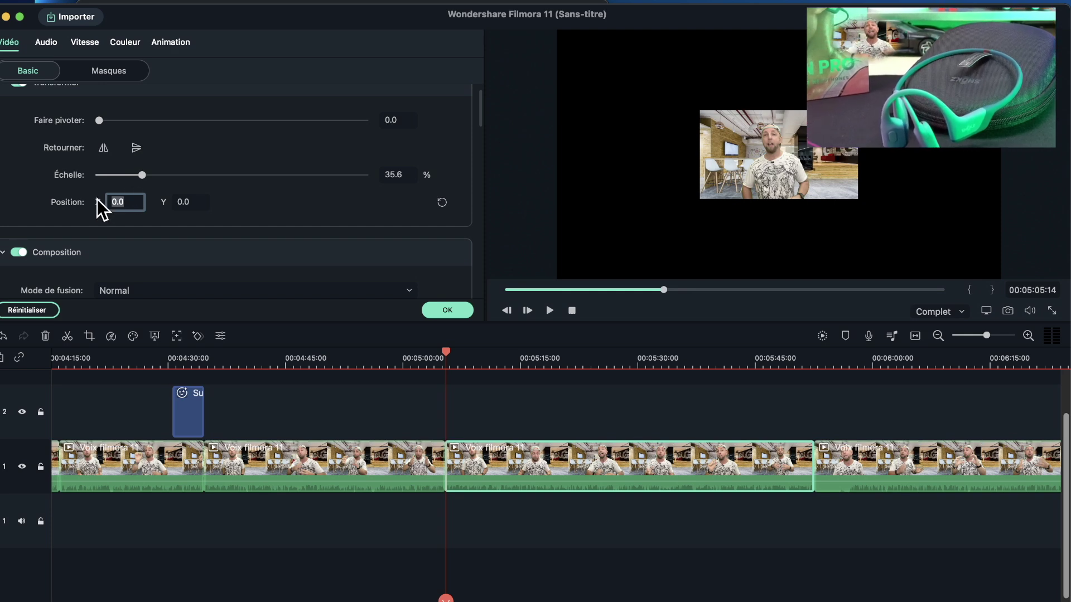
Set the scaled voice clip's position to X -500, Y 300 and play it briefly.
{"action": "type", "text": "-50"}
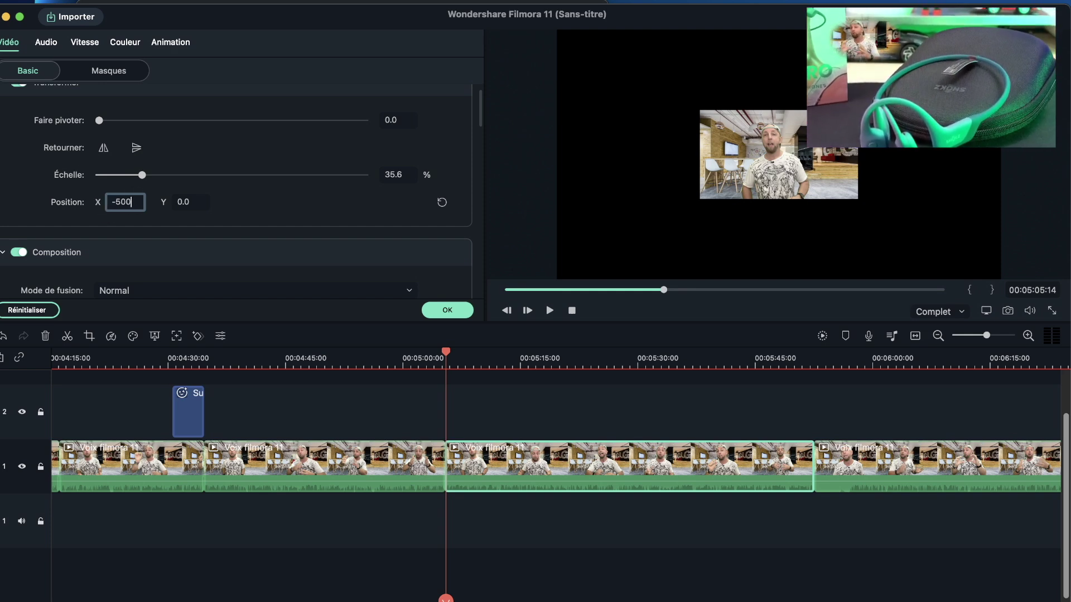
{"action": "left_click", "coordinate": [196, 202]}
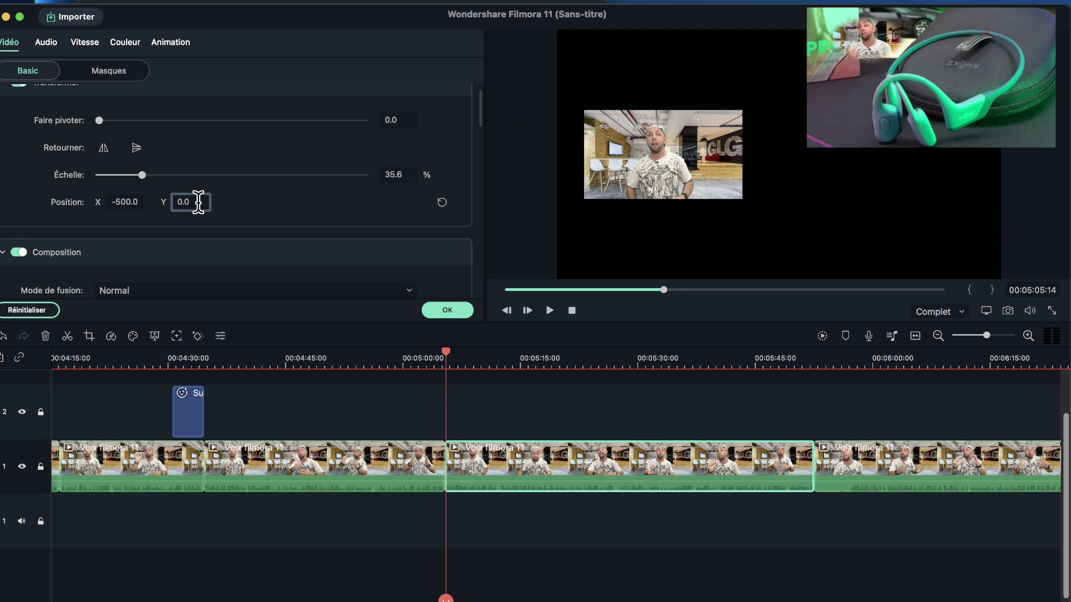
{"action": "type", "text": "300"}
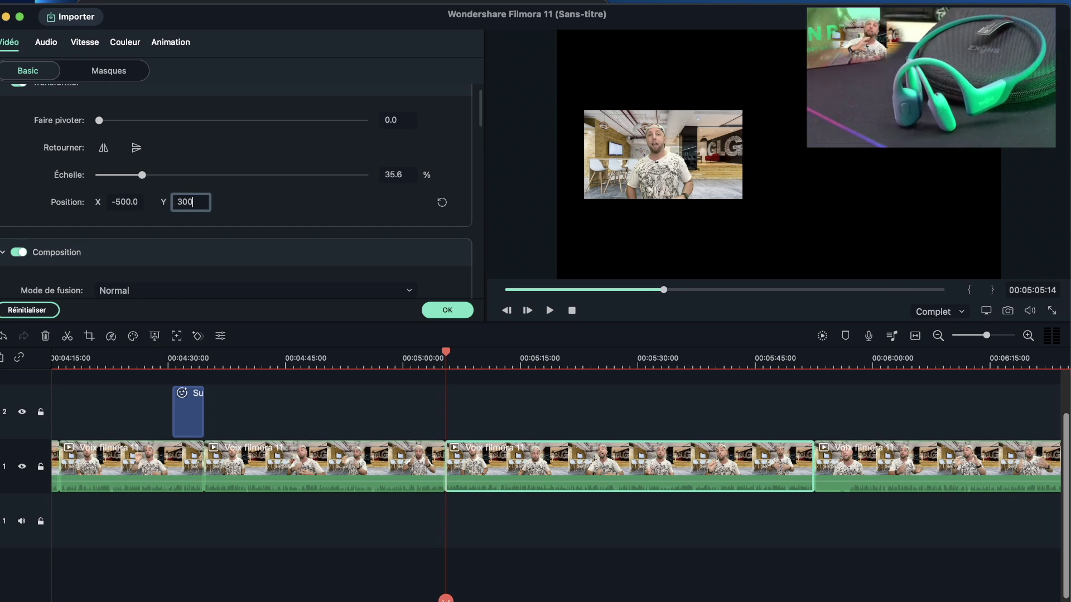
{"action": "key", "text": "Return"}
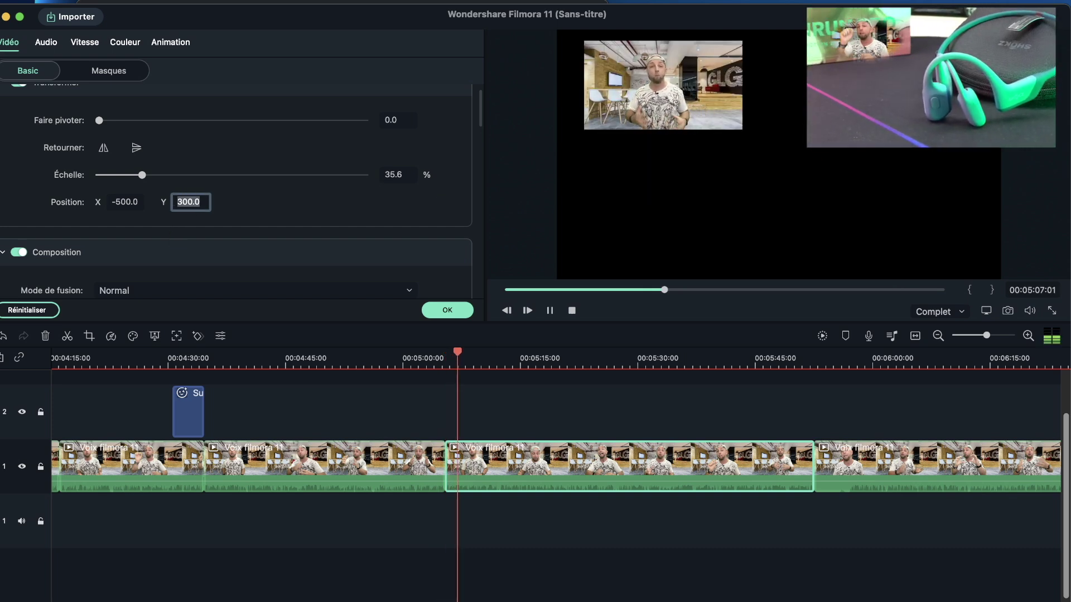
{"action": "left_click", "coordinate": [476, 394]}
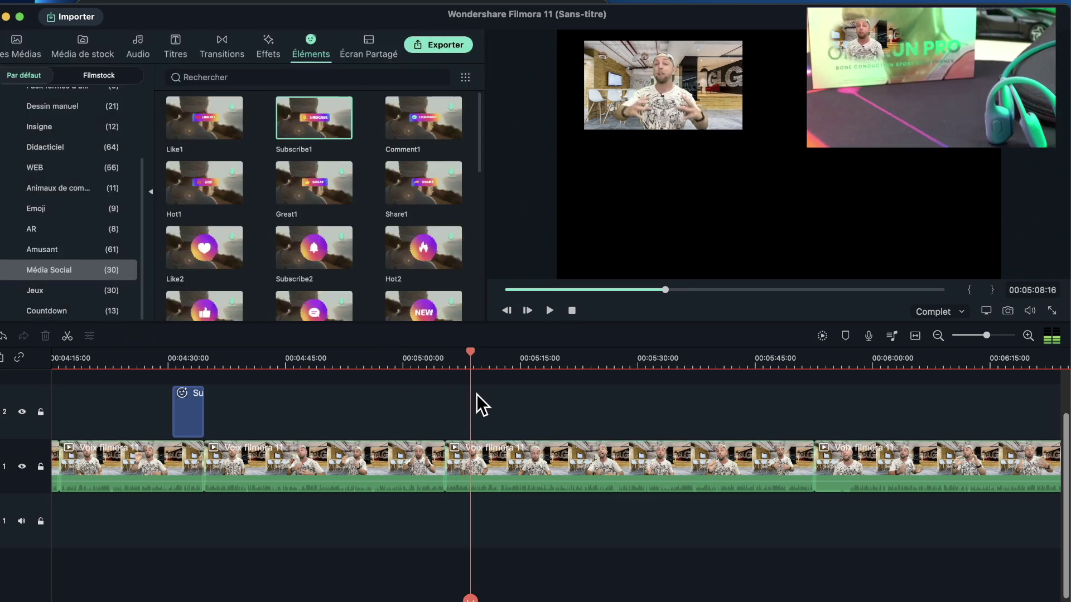
Apply a circle mask (Cercle) scaled to 91% to the reduced voice clip after 00:05:05 and play it.
{"action": "left_click", "coordinate": [571, 467]}
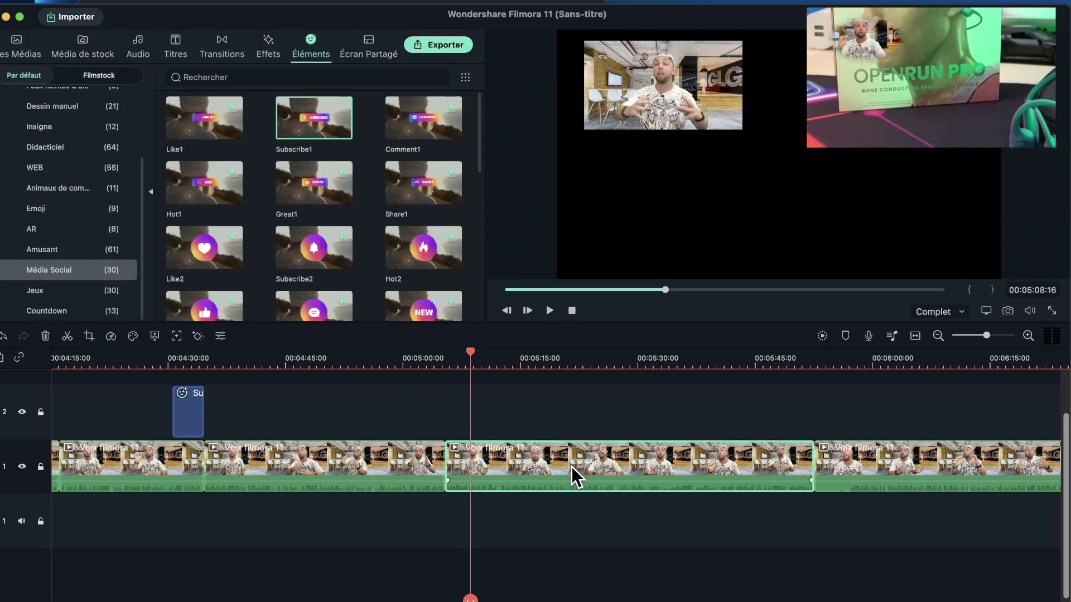
{"action": "left_click", "coordinate": [222, 336]}
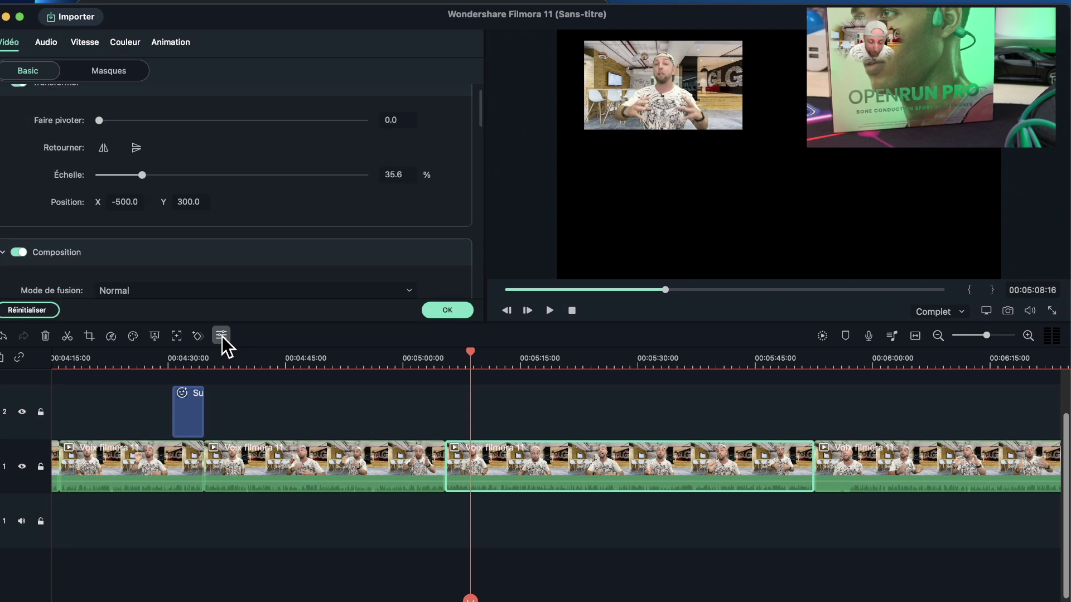
{"action": "left_click", "coordinate": [104, 68]}
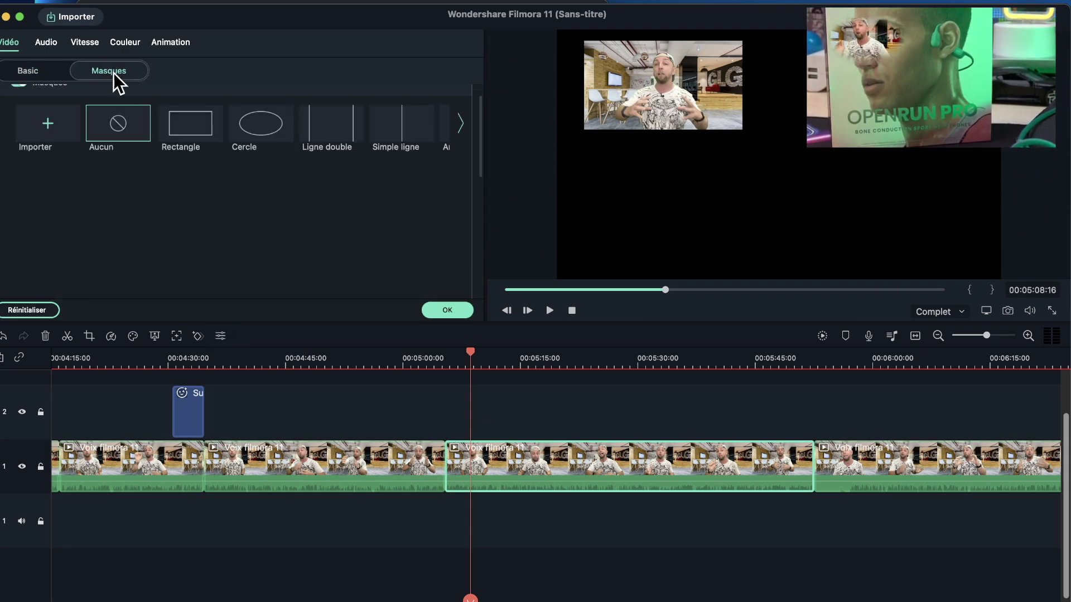
{"action": "left_click", "coordinate": [257, 126]}
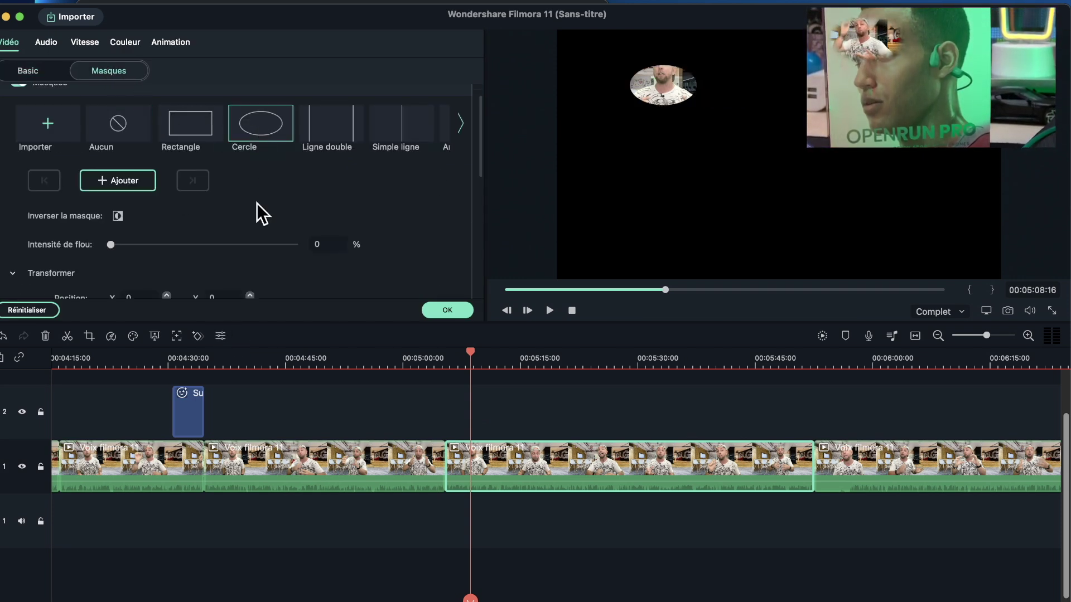
{"action": "scroll", "coordinate": [257, 203], "scroll_direction": "down", "scroll_amount": 5}
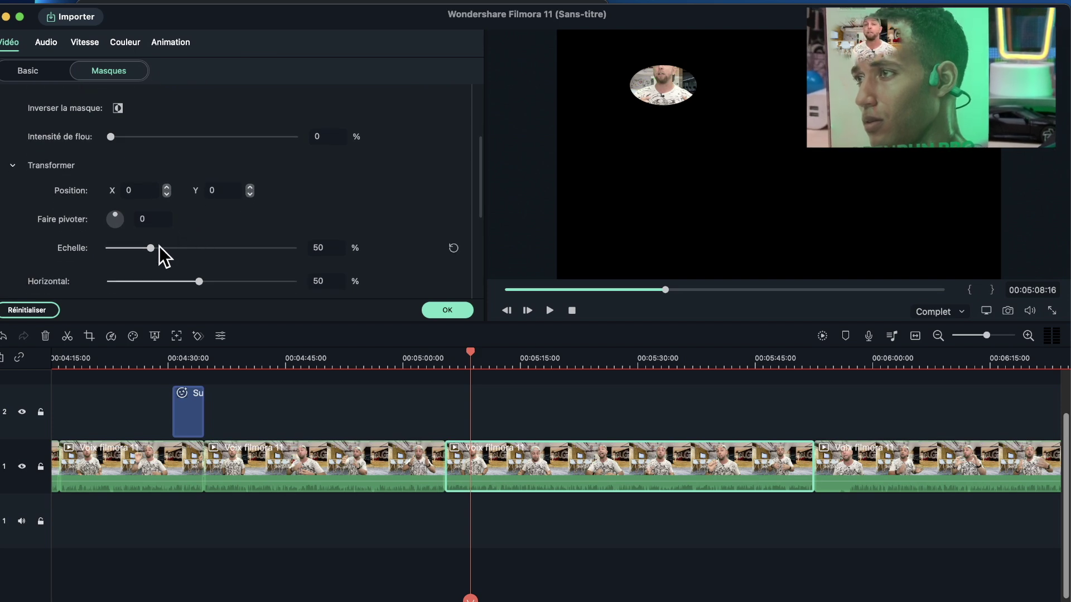
{"action": "left_click_drag", "start_coordinate": [148, 248], "coordinate": [189, 248]}
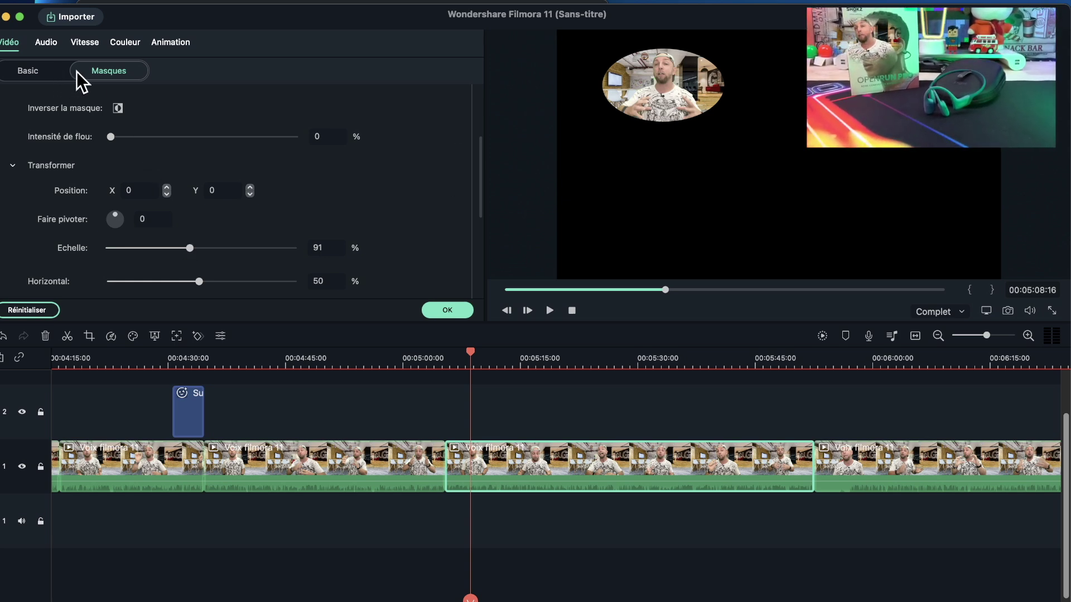
{"action": "left_click", "coordinate": [457, 309]}
{"action": "key", "text": "space"}
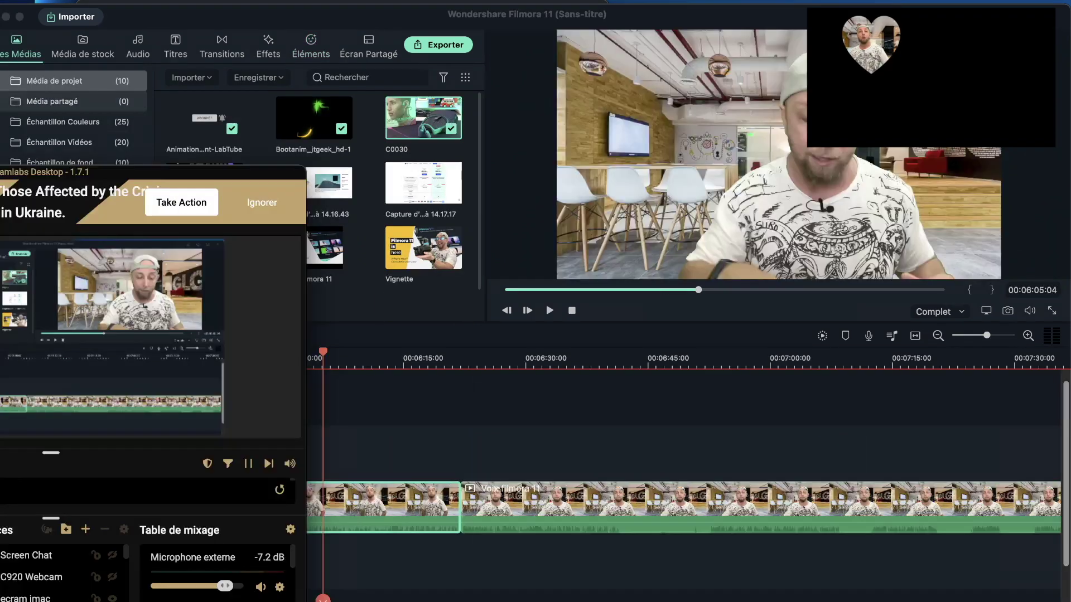
Scale the voice clip around 00:06:05 on video track 1 to 42.2% and position it at X -463, Y 252.
{"action": "left_click", "coordinate": [262, 110]}
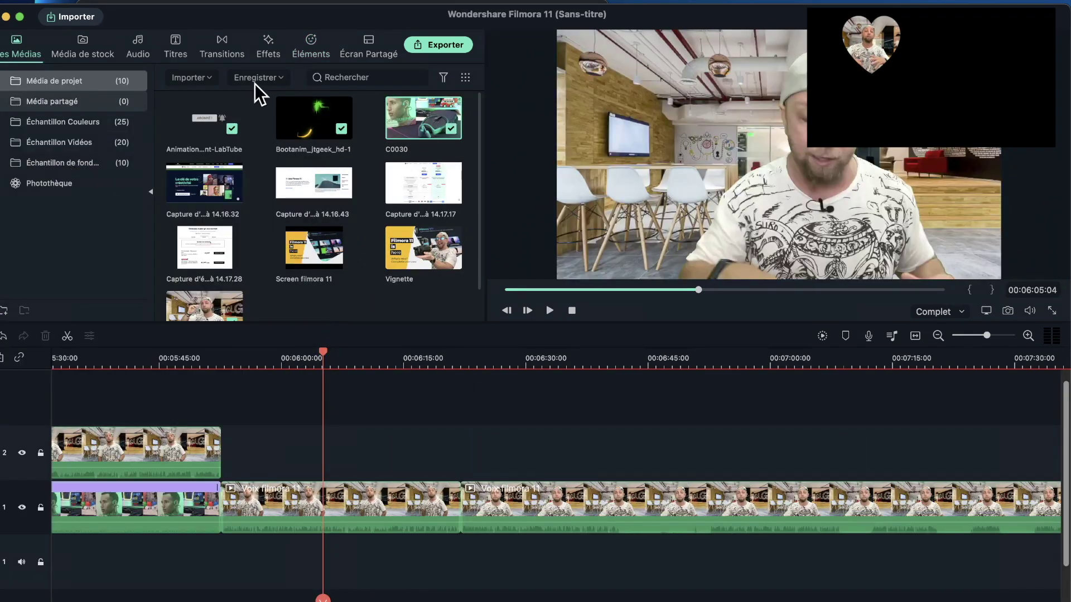
{"action": "left_click", "coordinate": [353, 494]}
{"action": "left_click", "coordinate": [221, 336]}
{"action": "left_click_drag", "start_coordinate": [229, 202], "coordinate": [151, 206]}
{"action": "scroll", "coordinate": [132, 192], "scroll_direction": "down", "scroll_amount": 2}
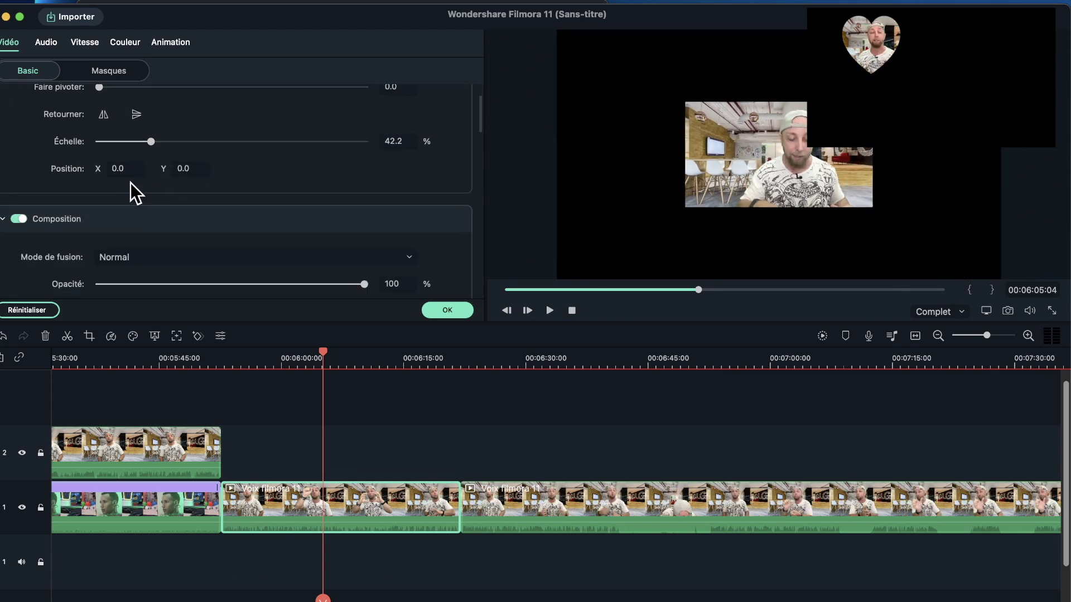
{"action": "left_click_drag", "start_coordinate": [128, 164], "coordinate": [2, 168]}
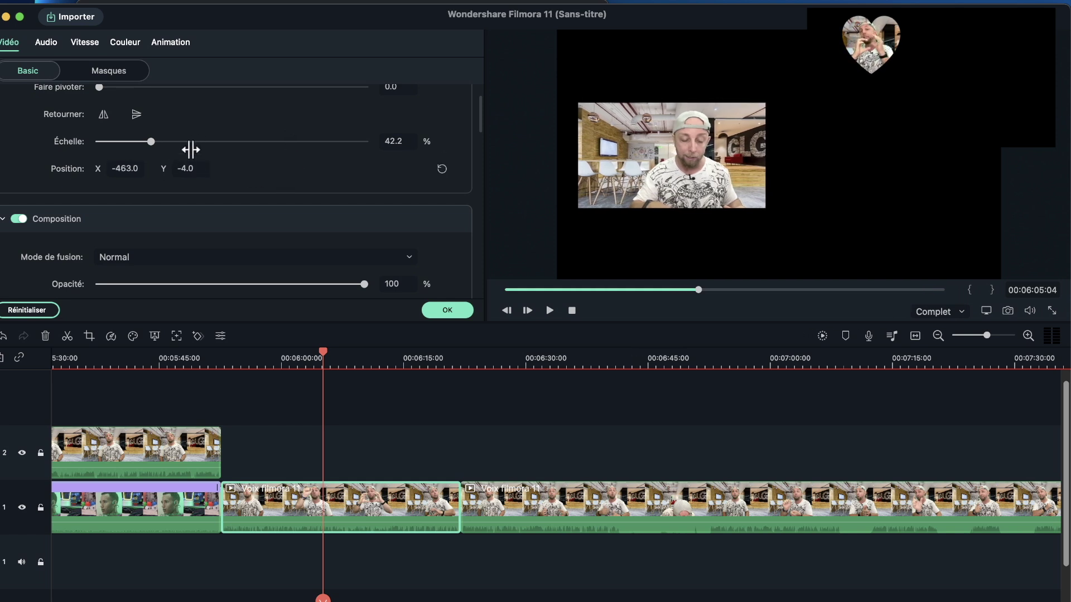
{"action": "left_click_drag", "start_coordinate": [184, 167], "coordinate": [371, 167]}
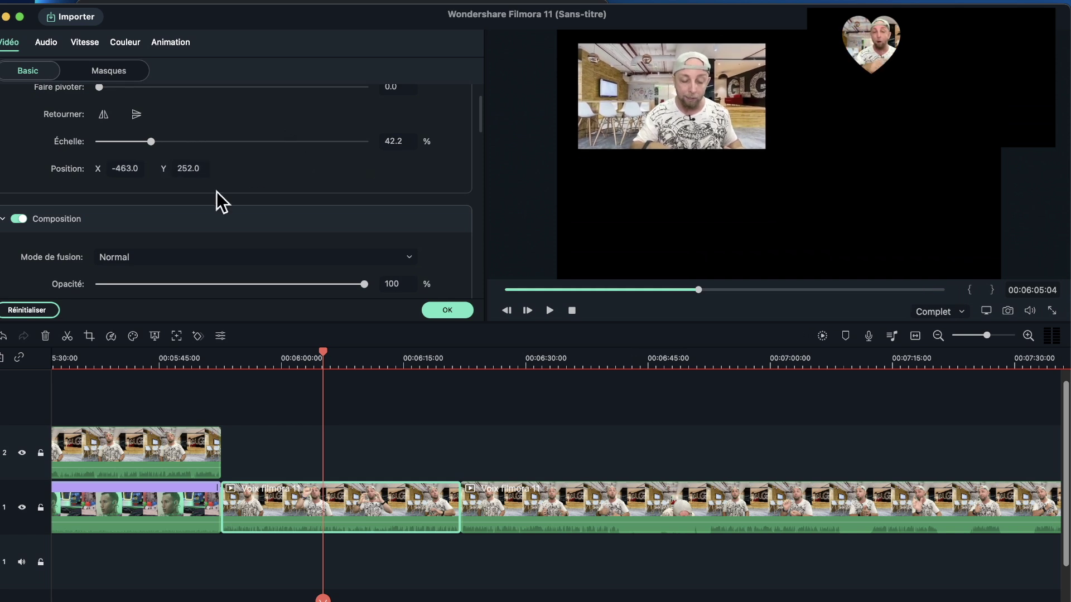
Try a star mask (Étoile) scaled to 240% and a rectangle mask on the voice clip around 00:06:05.
{"action": "left_click", "coordinate": [107, 70]}
{"action": "scroll", "coordinate": [221, 162], "scroll_direction": "right", "scroll_amount": 3}
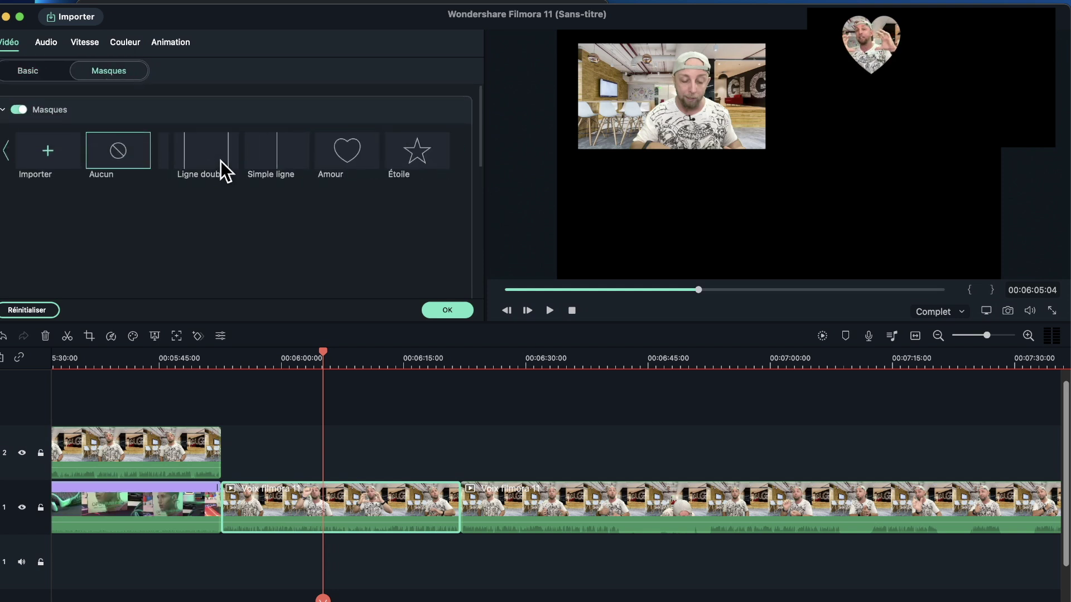
{"action": "left_click", "coordinate": [417, 151]}
{"action": "scroll", "coordinate": [123, 260], "scroll_direction": "down", "scroll_amount": 5}
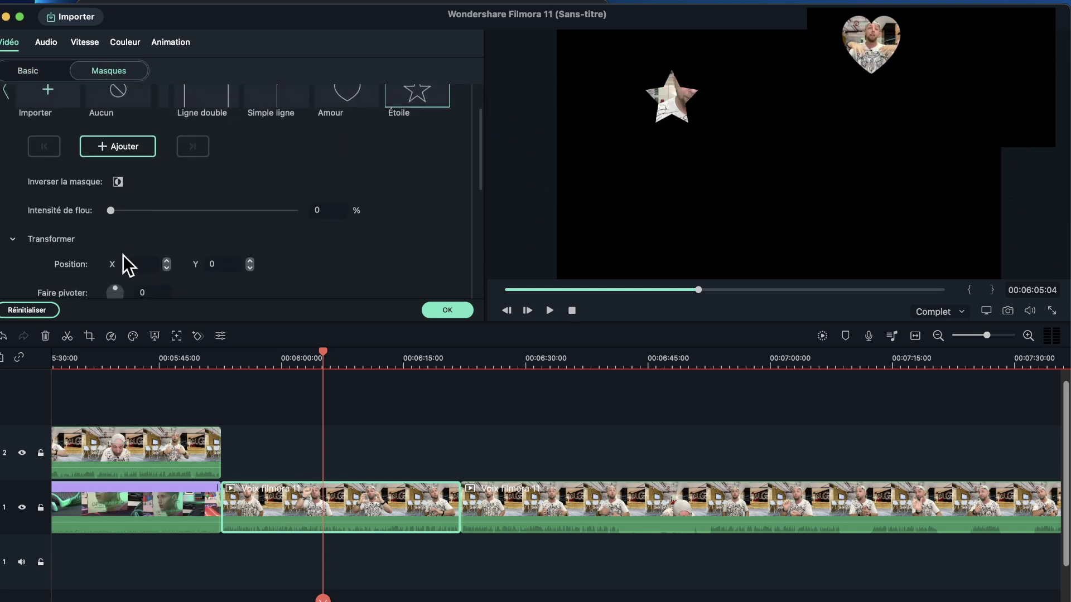
{"action": "left_click_drag", "start_coordinate": [127, 234], "coordinate": [214, 236]}
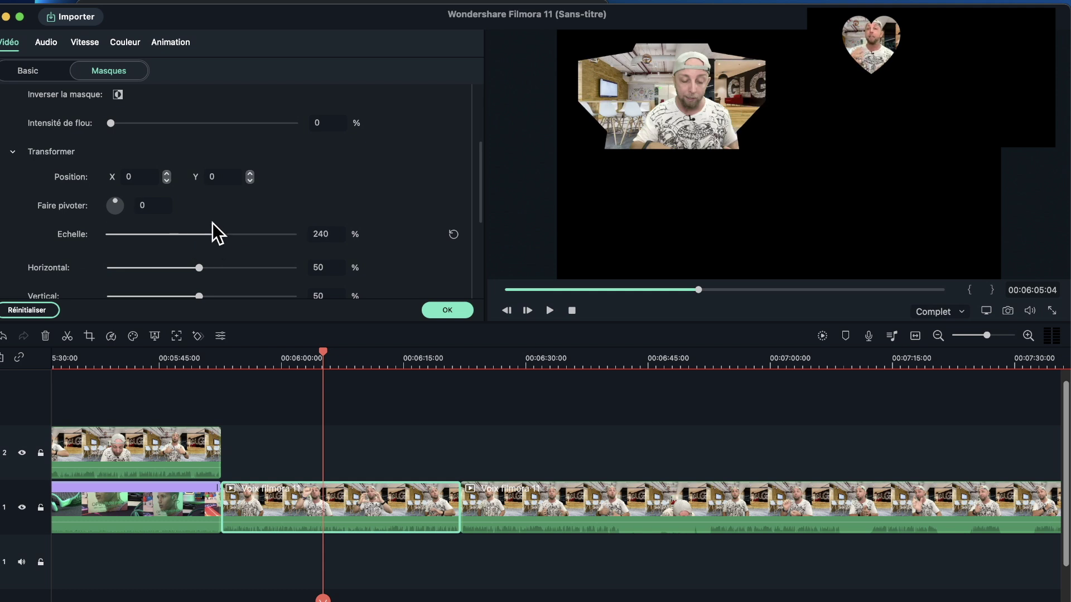
{"action": "scroll", "coordinate": [172, 165], "scroll_direction": "up", "scroll_amount": 4}
{"action": "scroll", "coordinate": [172, 165], "scroll_direction": "up", "scroll_amount": 2}
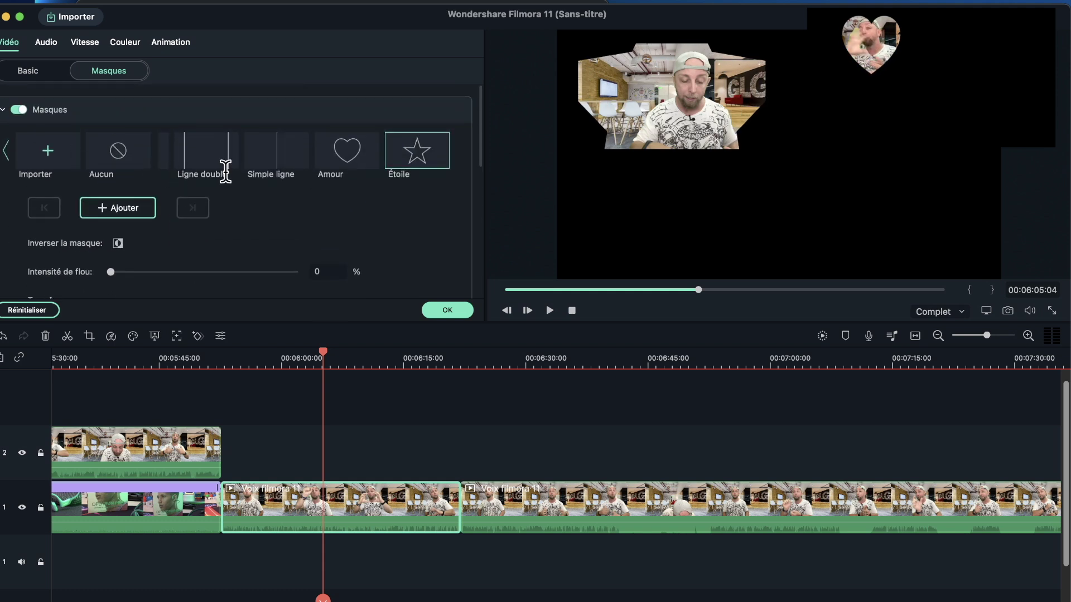
{"action": "scroll", "coordinate": [212, 165], "scroll_direction": "left", "scroll_amount": 3}
{"action": "left_click", "coordinate": [209, 151]}
{"action": "scroll", "coordinate": [207, 150], "scroll_direction": "right", "scroll_amount": 3}
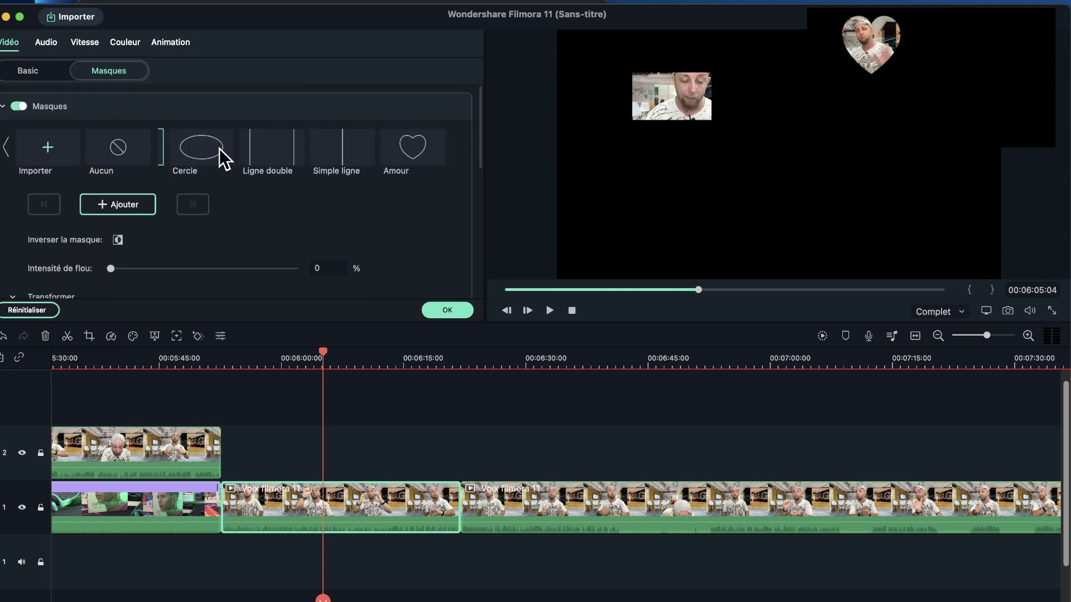
Apply the heart mask (Amour) to the voice clip around 00:06:05 and enlarge the mask.
{"action": "left_click", "coordinate": [346, 148]}
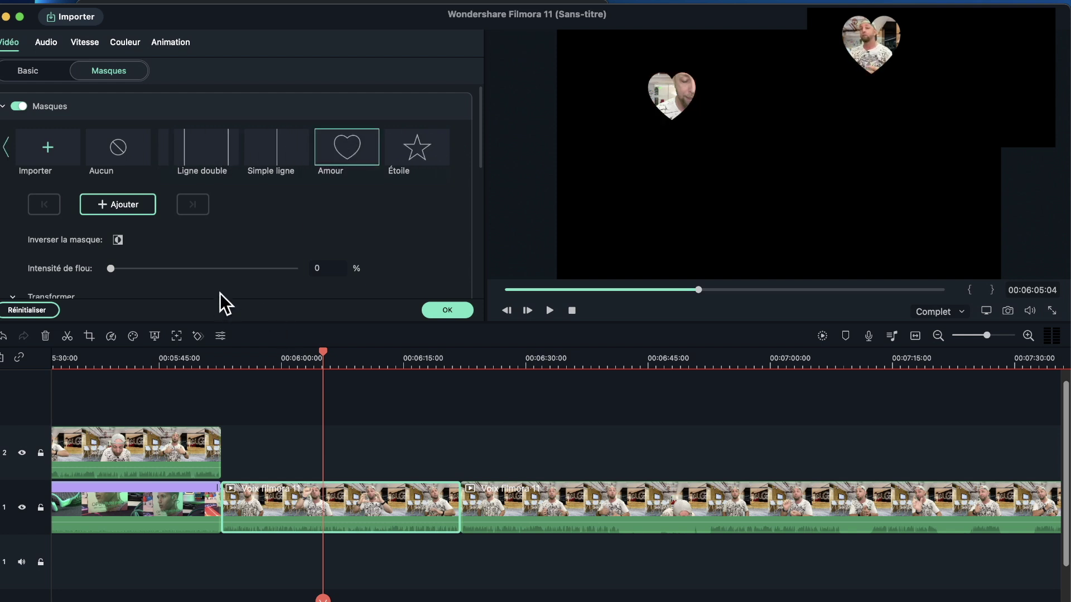
{"action": "scroll", "coordinate": [212, 267], "scroll_direction": "down", "scroll_amount": 5}
{"action": "left_click_drag", "start_coordinate": [130, 198], "coordinate": [155, 203]}
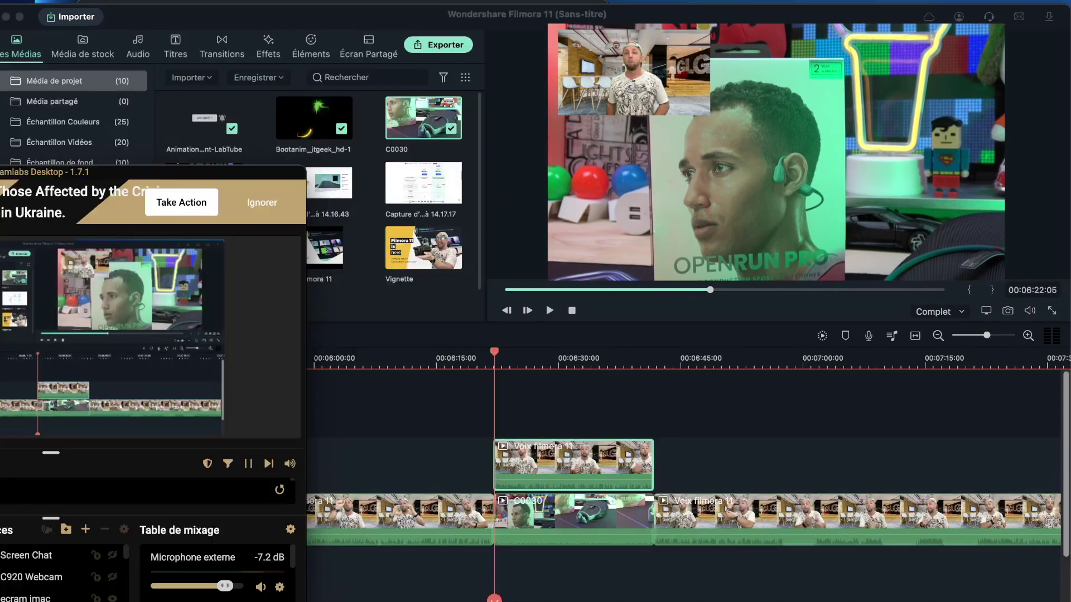
Apply the Chaos 1 effect to the voice clip on video track 2 that starts near 00:06:22.
{"action": "left_click", "coordinate": [374, 453]}
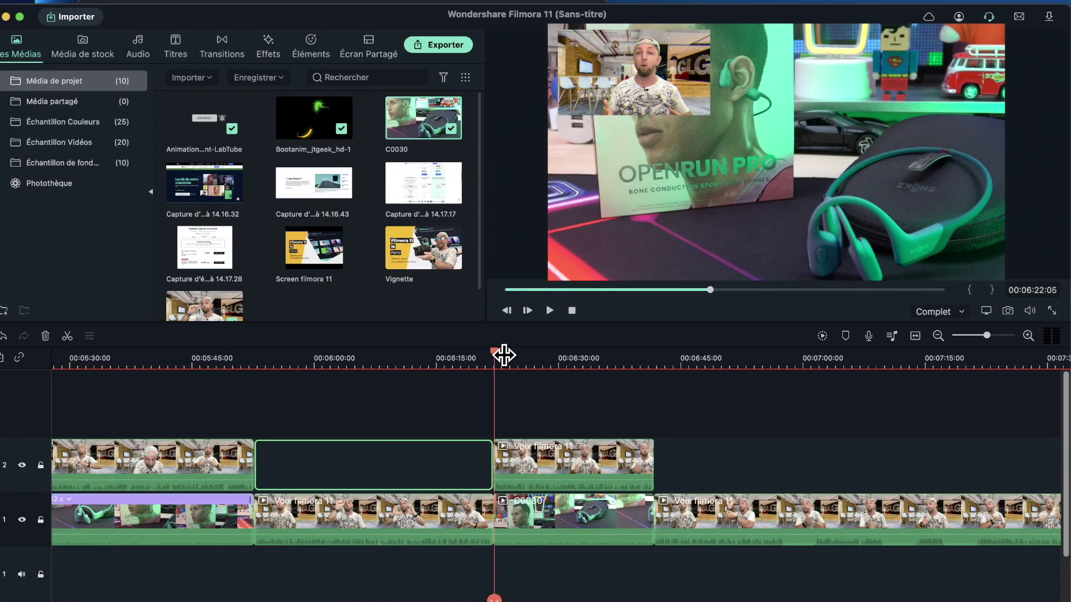
{"action": "key", "text": "space"}
{"action": "left_click", "coordinate": [268, 50]}
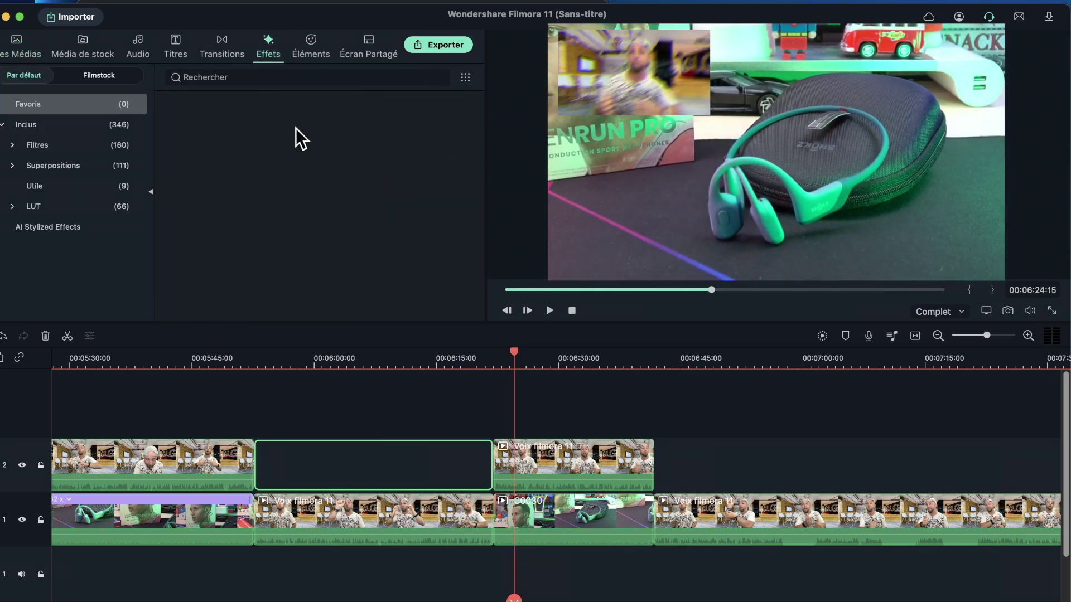
{"action": "left_click", "coordinate": [28, 123]}
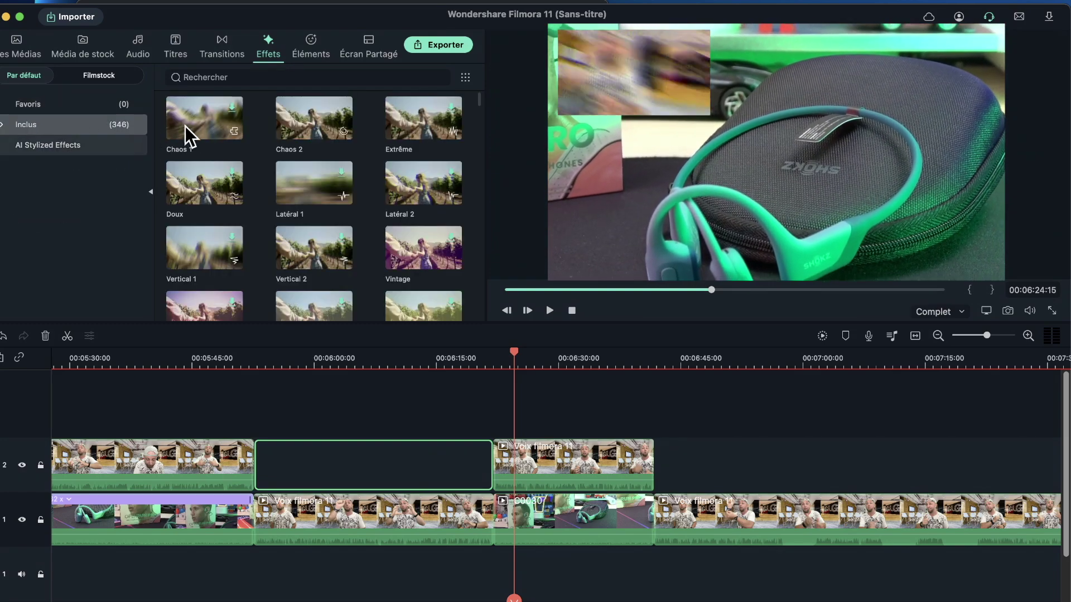
{"action": "left_click", "coordinate": [195, 123]}
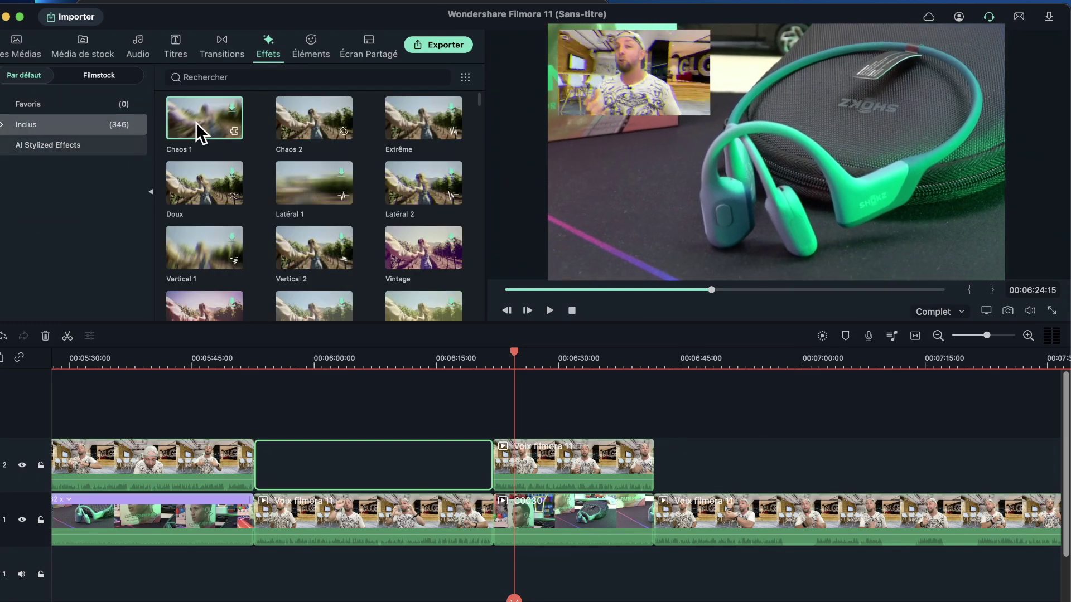
{"action": "left_click_drag", "start_coordinate": [502, 440], "coordinate": [540, 460]}
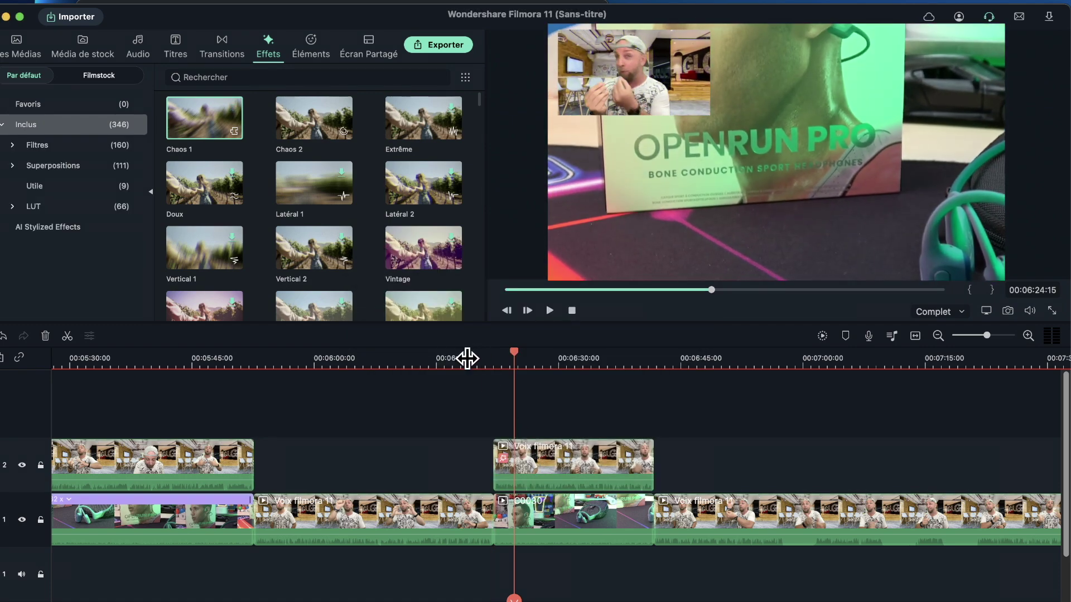
Play the timeline from about 00:06:19 to preview the Chaos 1 effect on the voice clip.
{"action": "left_click", "coordinate": [467, 358]}
{"action": "key", "text": "space"}
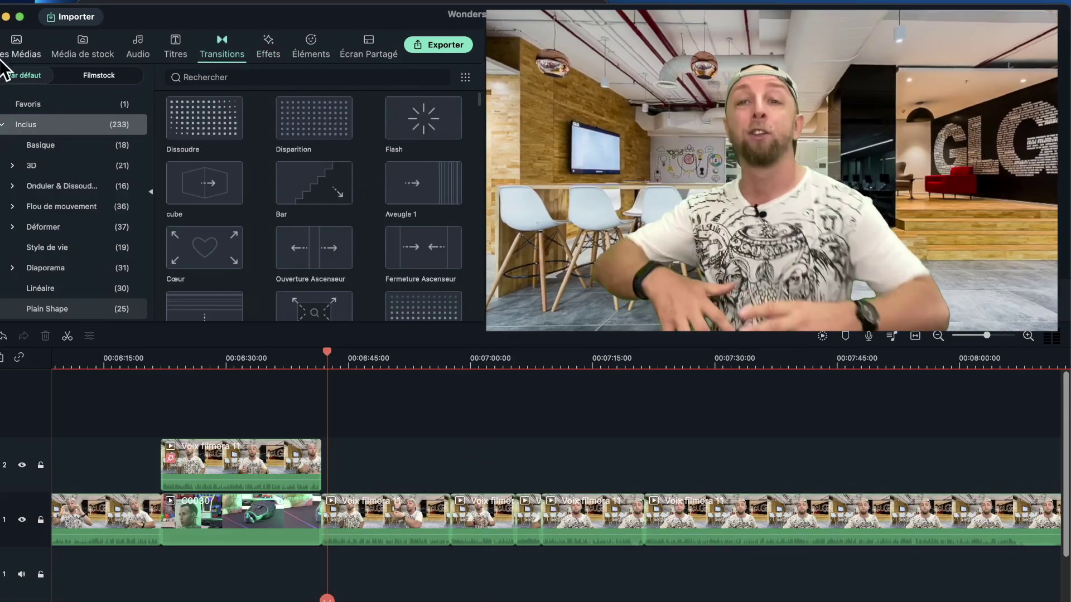
Add the Dissoudre transition at the cut between the voice clips near 00:06:58 on video track 1.
{"action": "left_click", "coordinate": [22, 47]}
{"action": "left_click", "coordinate": [82, 48]}
{"action": "left_click", "coordinate": [138, 47]}
{"action": "left_click", "coordinate": [172, 50]}
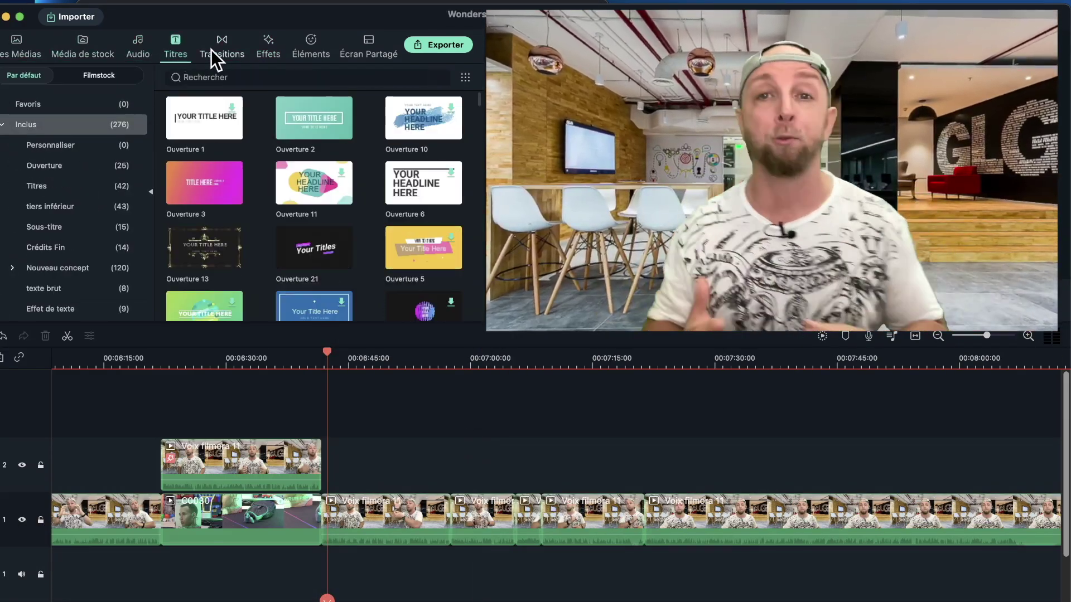
{"action": "left_click", "coordinate": [219, 49]}
{"action": "left_click_drag", "start_coordinate": [203, 118], "coordinate": [451, 517]}
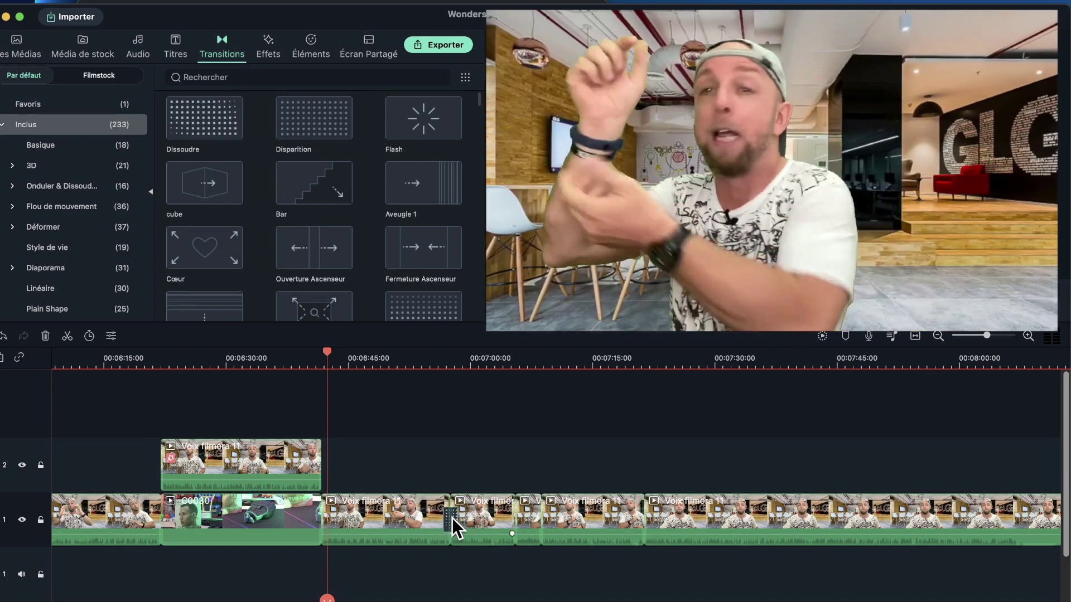
Add the Disparition transition at the voice-clip cut near 00:07:05 and the Aveugle 1 transition at the cut near 00:07:09.
{"action": "left_click", "coordinate": [1028, 336]}
{"action": "left_click", "coordinate": [1029, 336]}
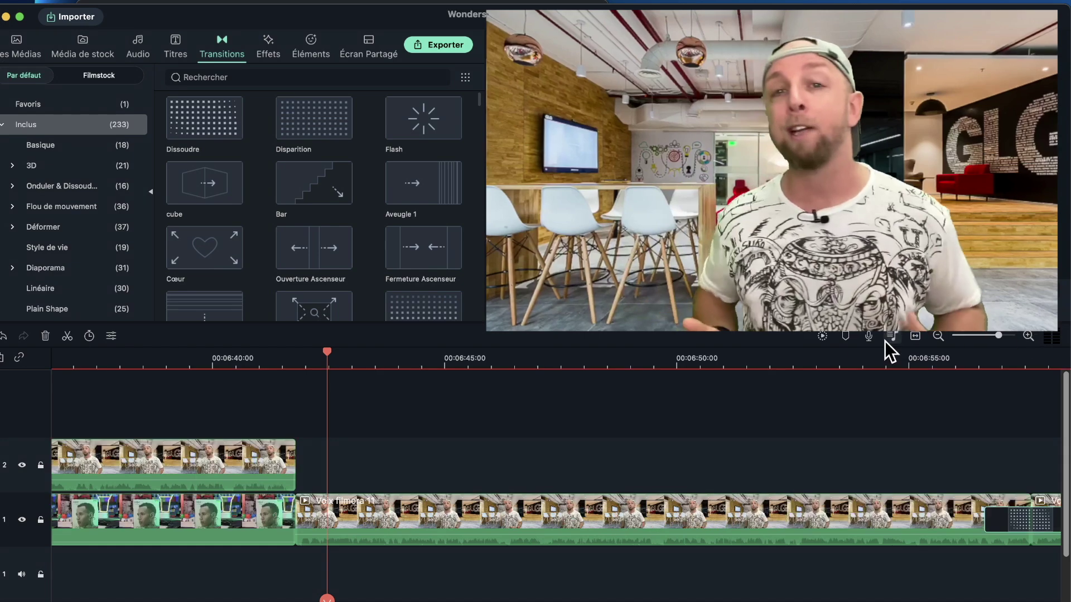
{"action": "scroll", "coordinate": [694, 394], "scroll_direction": "right", "scroll_amount": 10}
{"action": "scroll", "coordinate": [694, 392], "scroll_direction": "right", "scroll_amount": 3}
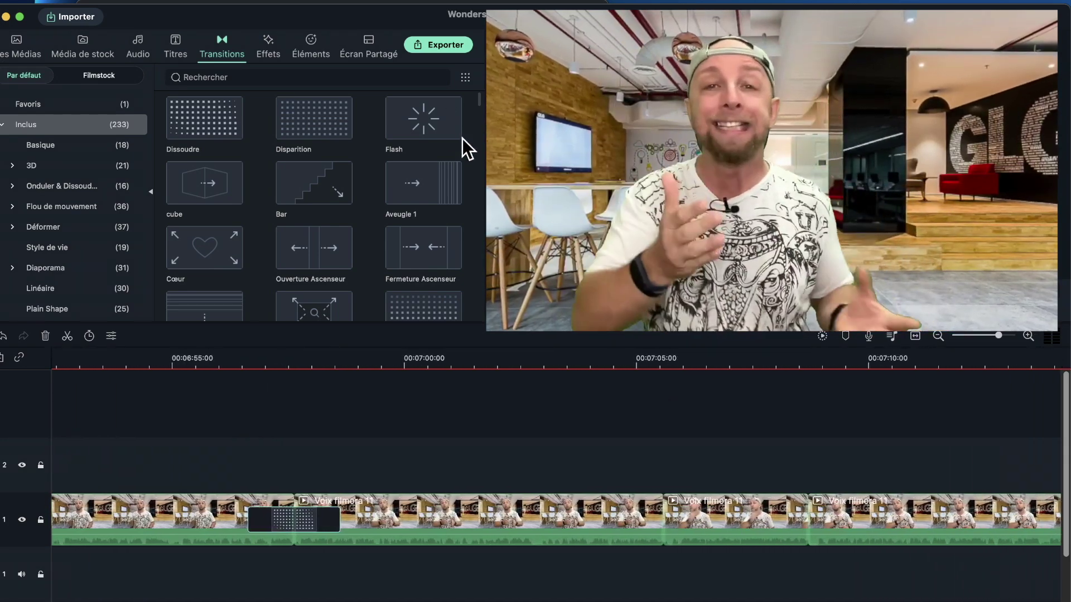
{"action": "left_click_drag", "start_coordinate": [309, 121], "coordinate": [600, 434]}
{"action": "scroll", "coordinate": [600, 434], "scroll_direction": "right", "scroll_amount": 5}
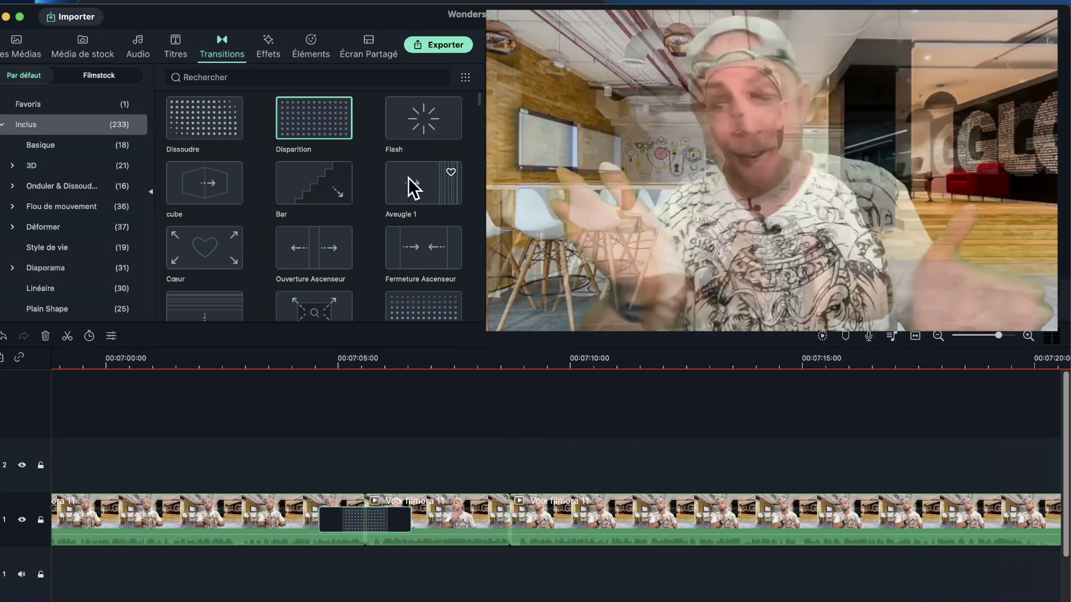
{"action": "left_click_drag", "start_coordinate": [419, 181], "coordinate": [501, 514]}
Add the cube transition at the cut between the voice clips near 00:07:21 on video track 1.
{"action": "scroll", "coordinate": [501, 514], "scroll_direction": "right", "scroll_amount": 5}
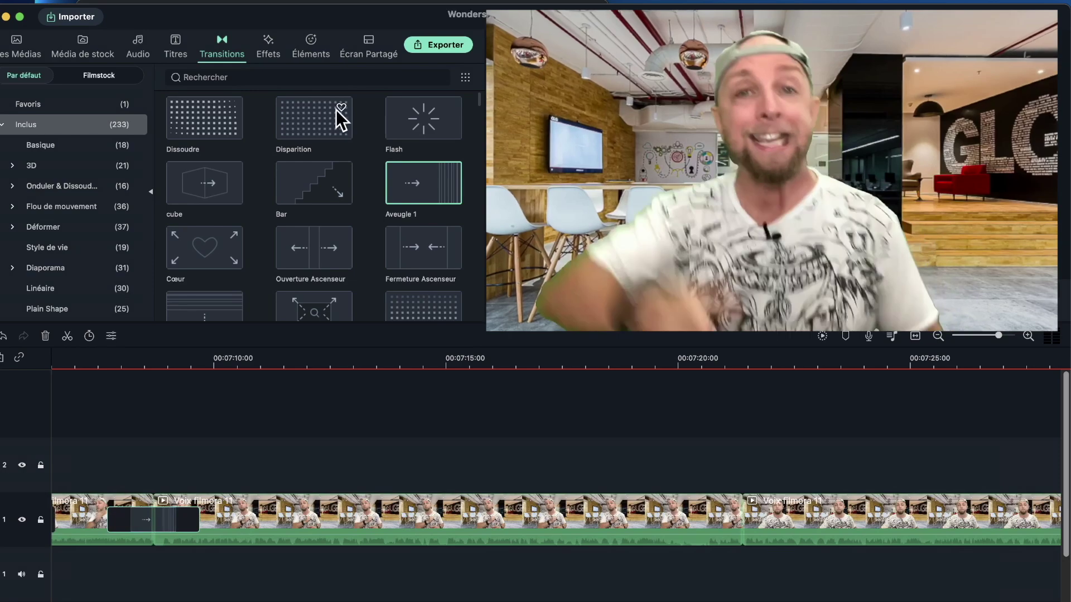
{"action": "scroll", "coordinate": [319, 108], "scroll_direction": "down", "scroll_amount": 5}
{"action": "scroll", "coordinate": [333, 142], "scroll_direction": "up", "scroll_amount": 5}
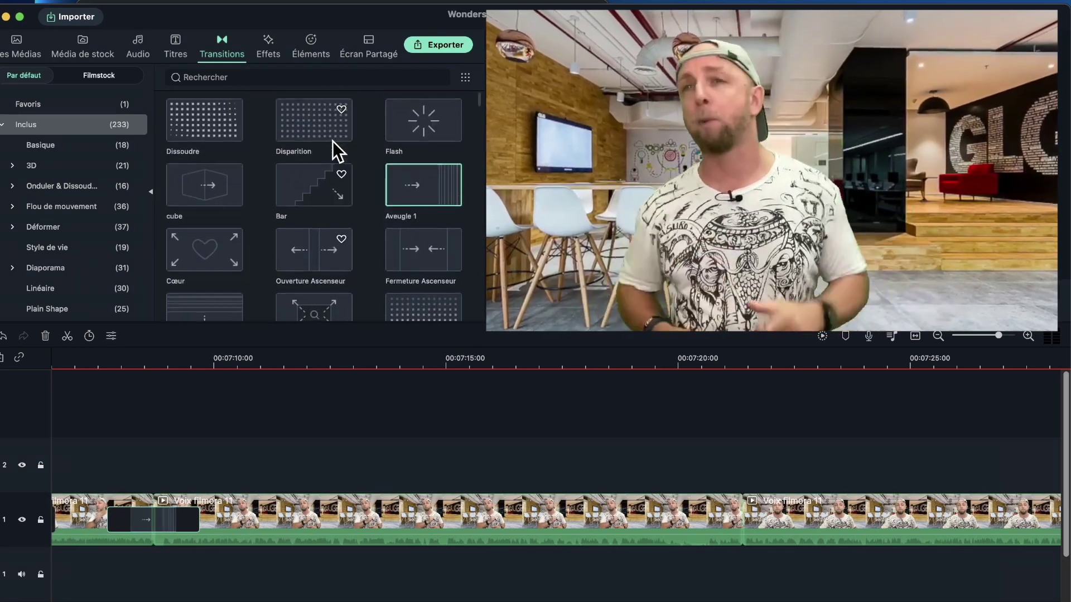
{"action": "left_click_drag", "start_coordinate": [204, 160], "coordinate": [732, 501]}
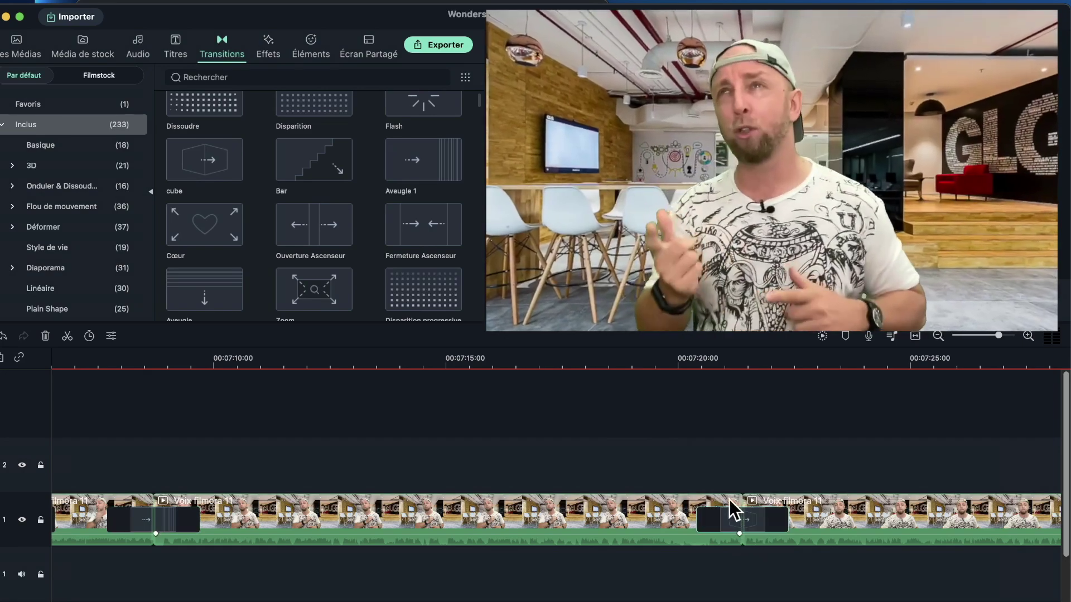
Play back the Aveugle 1 and cube transitions on video track 1.
{"action": "left_click", "coordinate": [596, 360]}
{"action": "left_click", "coordinate": [67, 359]}
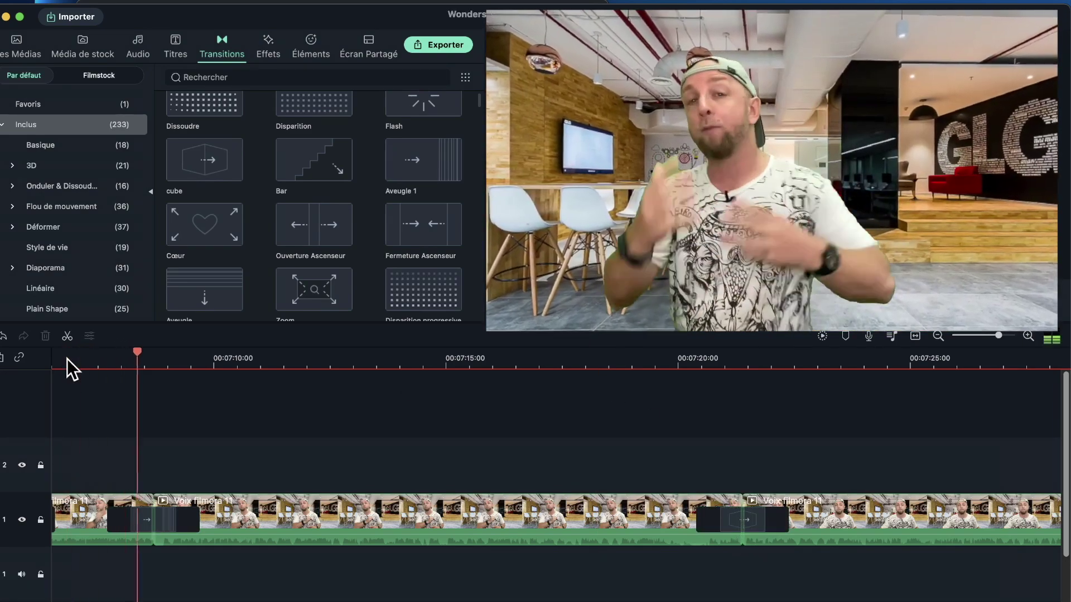
{"action": "left_click", "coordinate": [658, 358]}
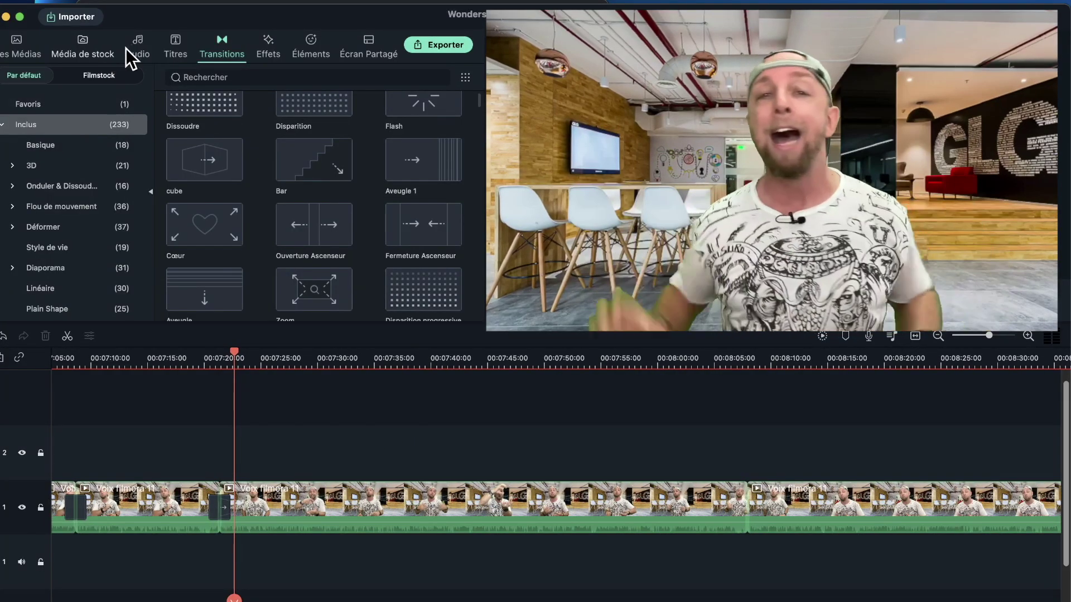
Place the Flow Free music on audio track 1, starting at the voice-clip cut near 00:07:21.
{"action": "left_click", "coordinate": [141, 47]}
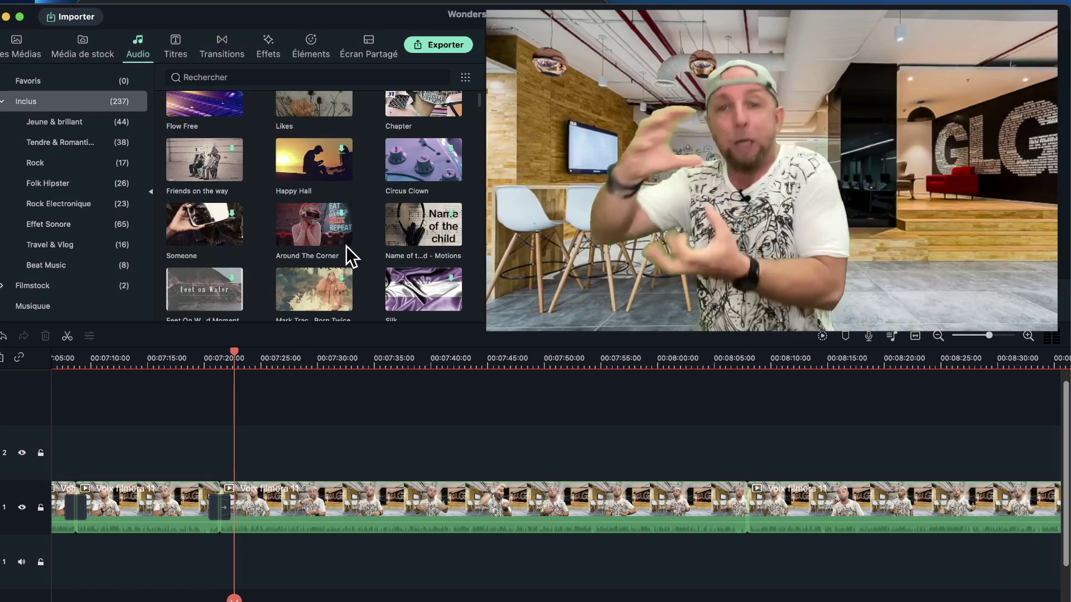
{"action": "scroll", "coordinate": [346, 246], "scroll_direction": "up", "scroll_amount": 2}
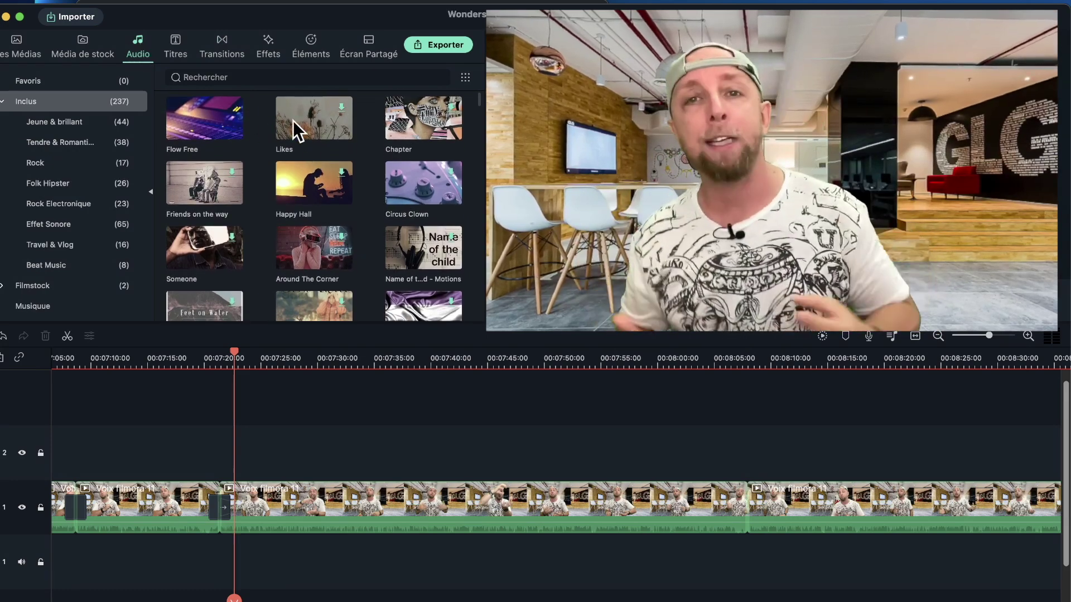
{"action": "left_click_drag", "start_coordinate": [192, 123], "coordinate": [237, 361]}
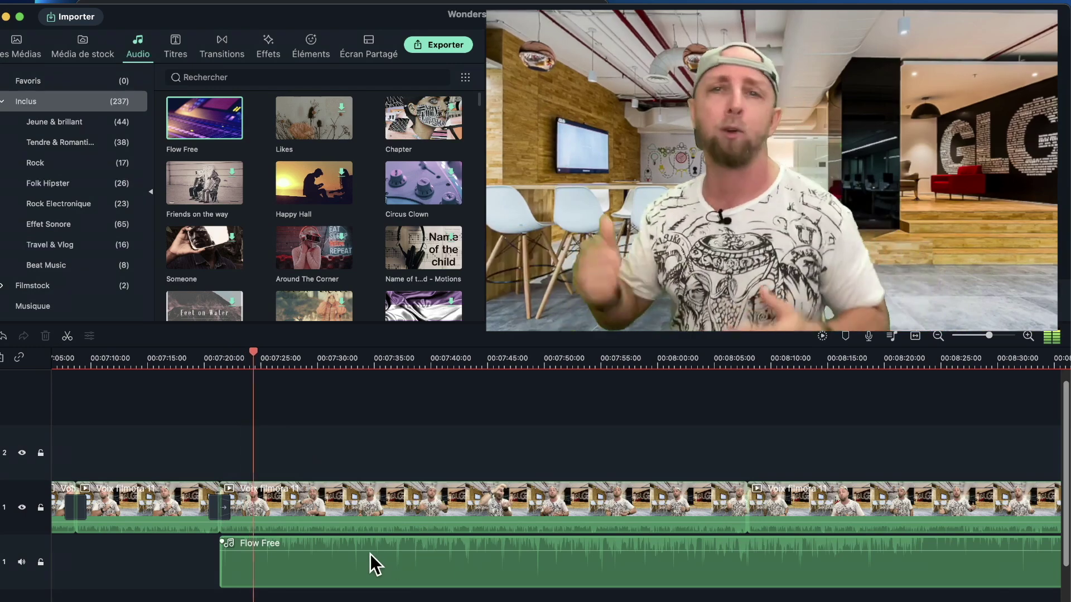
Lower the volume of the Flow Free music on audio track 1 in stages so it sits under the voice.
{"action": "left_click_drag", "start_coordinate": [371, 550], "coordinate": [366, 570]}
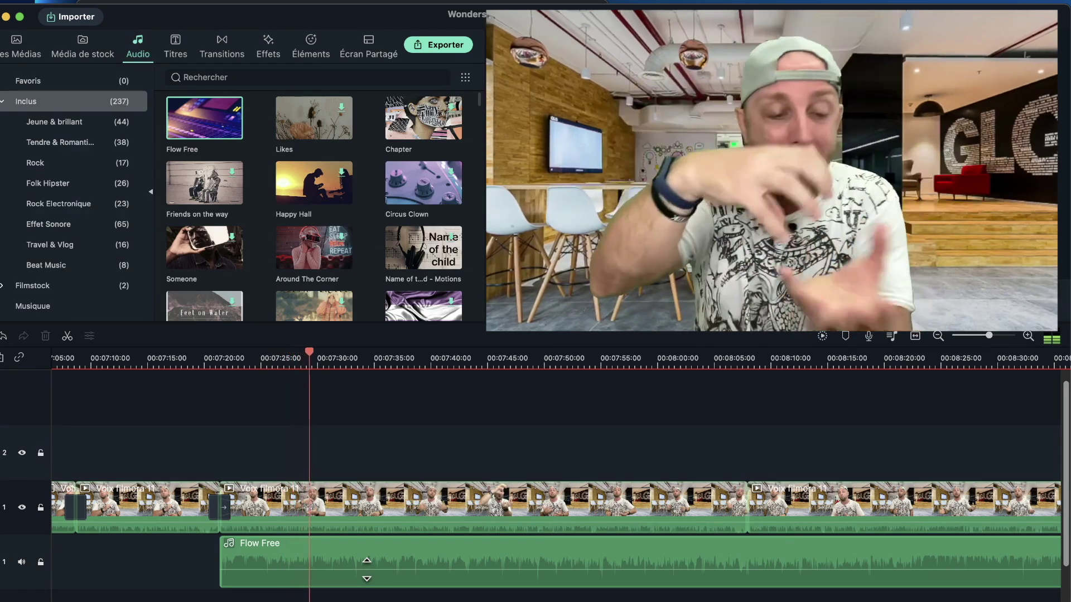
{"action": "left_click_drag", "start_coordinate": [366, 570], "coordinate": [367, 573]}
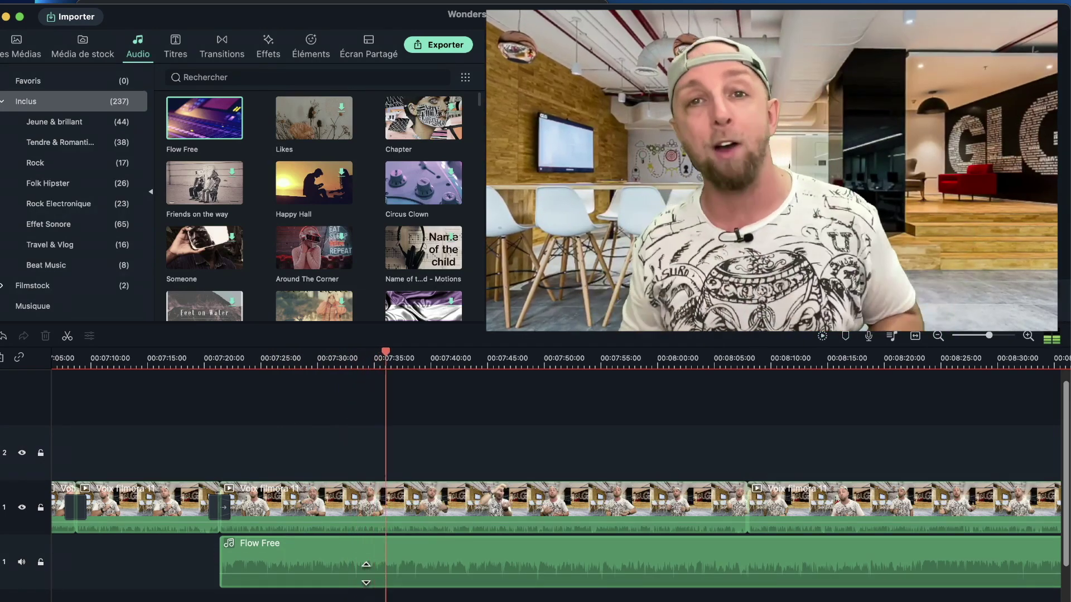
{"action": "left_click_drag", "start_coordinate": [378, 574], "coordinate": [377, 579]}
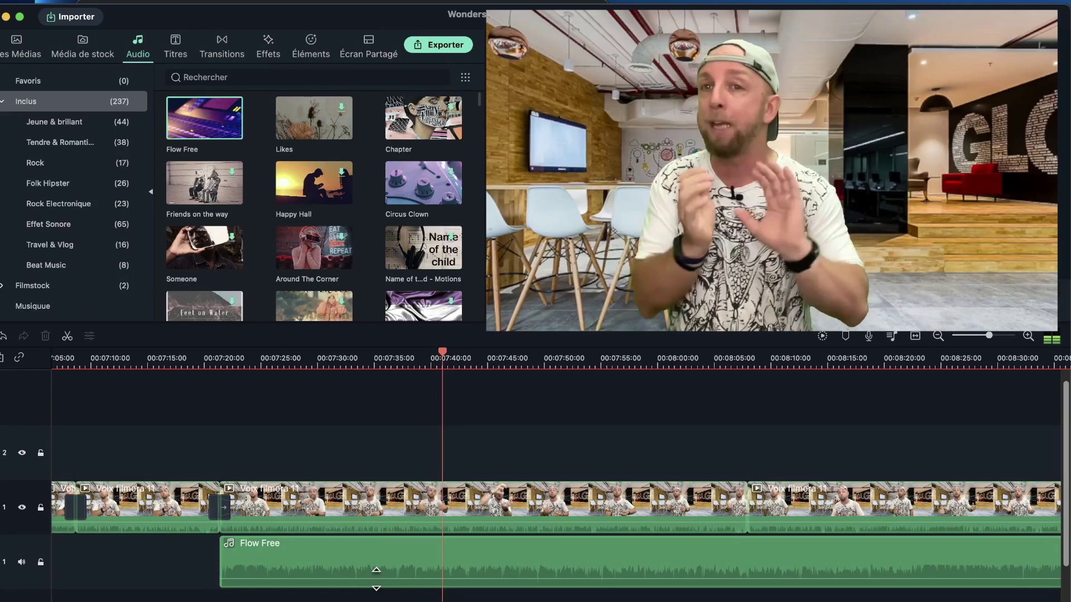
Add the lower-third title Tiers-inférieures 13 to video track 2 near 00:08:47.
{"action": "scroll", "coordinate": [380, 528], "scroll_direction": "right", "scroll_amount": 5}
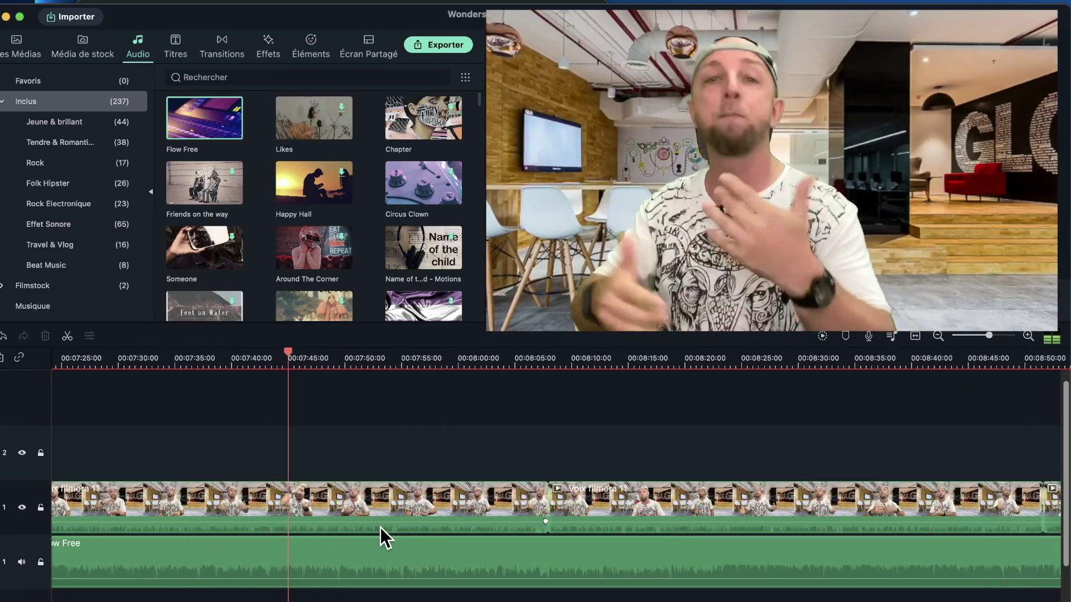
{"action": "scroll", "coordinate": [380, 528], "scroll_direction": "left", "scroll_amount": 5}
{"action": "scroll", "coordinate": [381, 528], "scroll_direction": "right", "scroll_amount": 4}
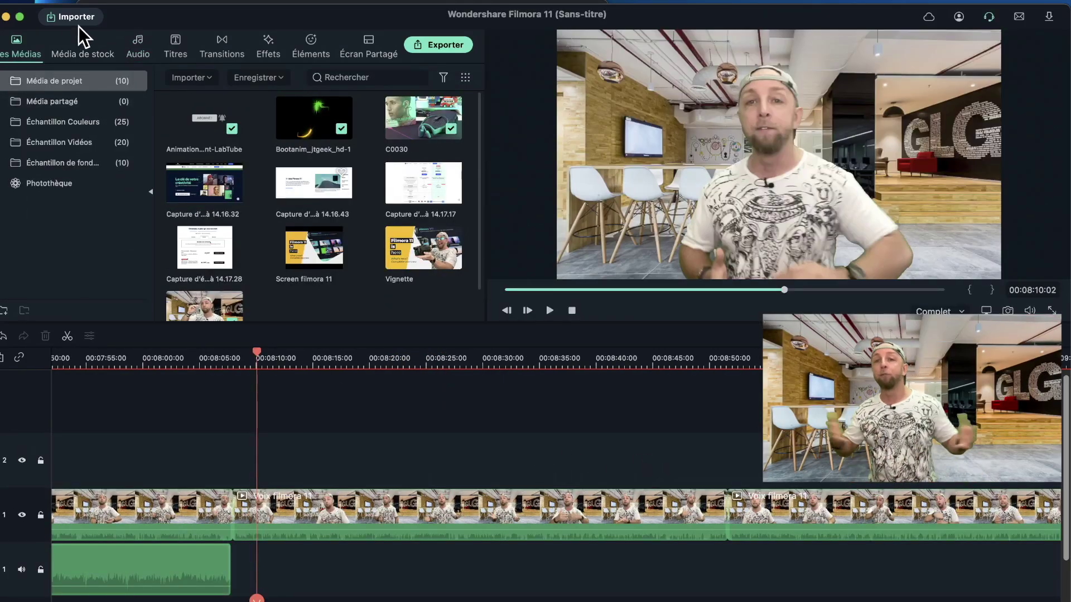
{"action": "left_click", "coordinate": [171, 48]}
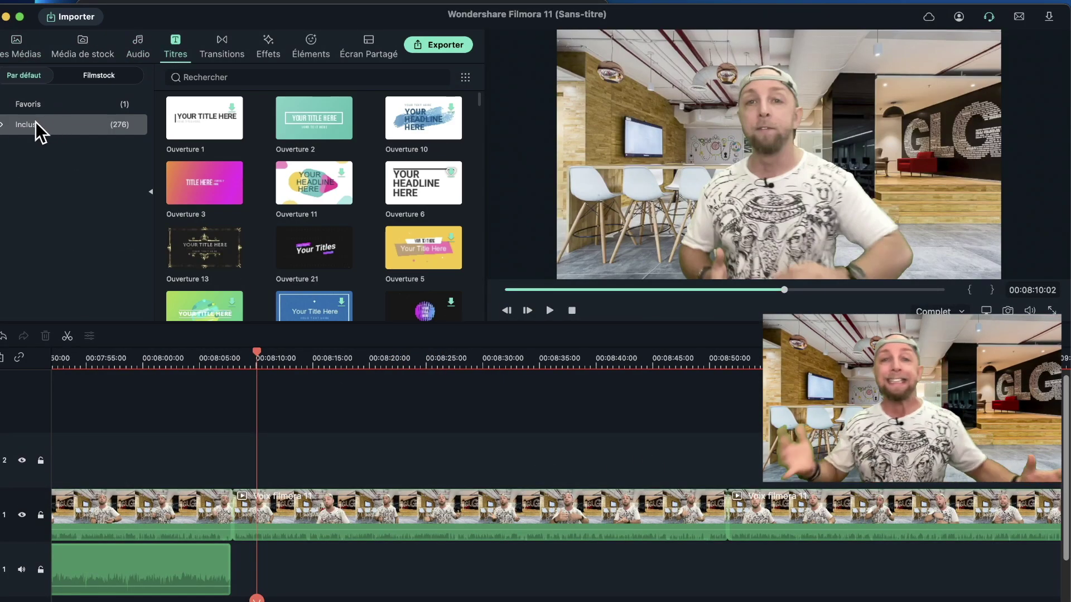
{"action": "left_click", "coordinate": [3, 125]}
{"action": "left_click", "coordinate": [50, 187]}
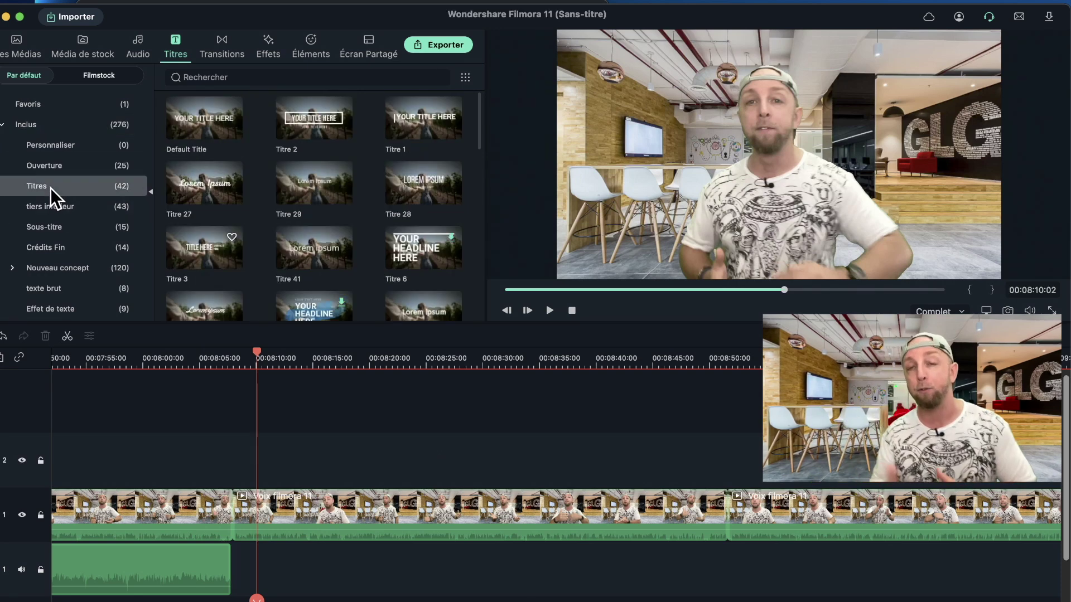
{"action": "left_click", "coordinate": [49, 208]}
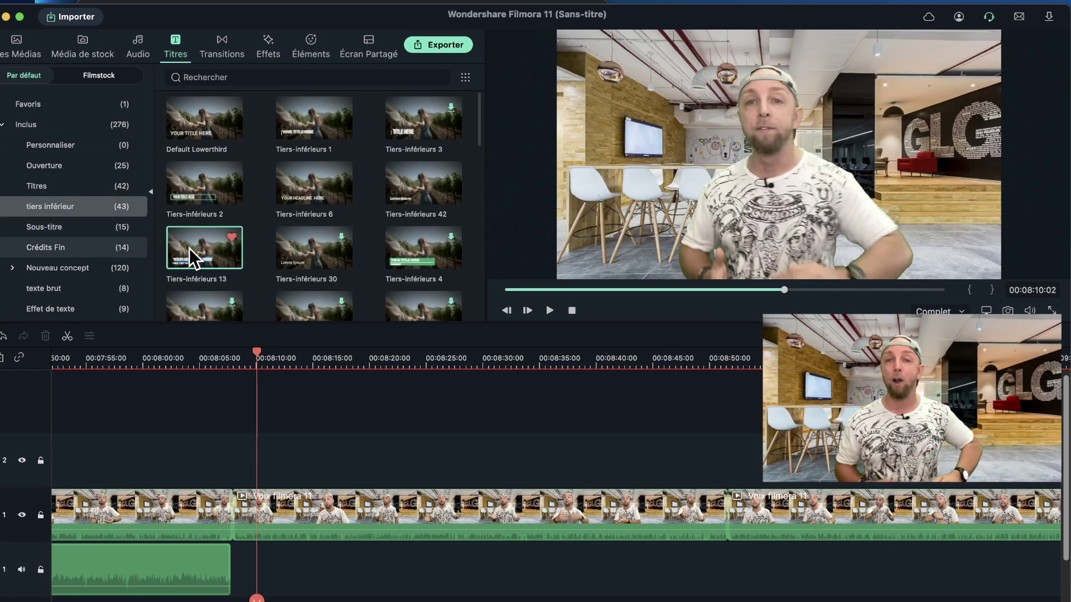
{"action": "left_click_drag", "start_coordinate": [189, 249], "coordinate": [664, 442]}
Replace the headline text of the lower-third title near 00:08:47 with "Filmora 11".
{"action": "left_click", "coordinate": [659, 363]}
{"action": "key", "text": "space"}
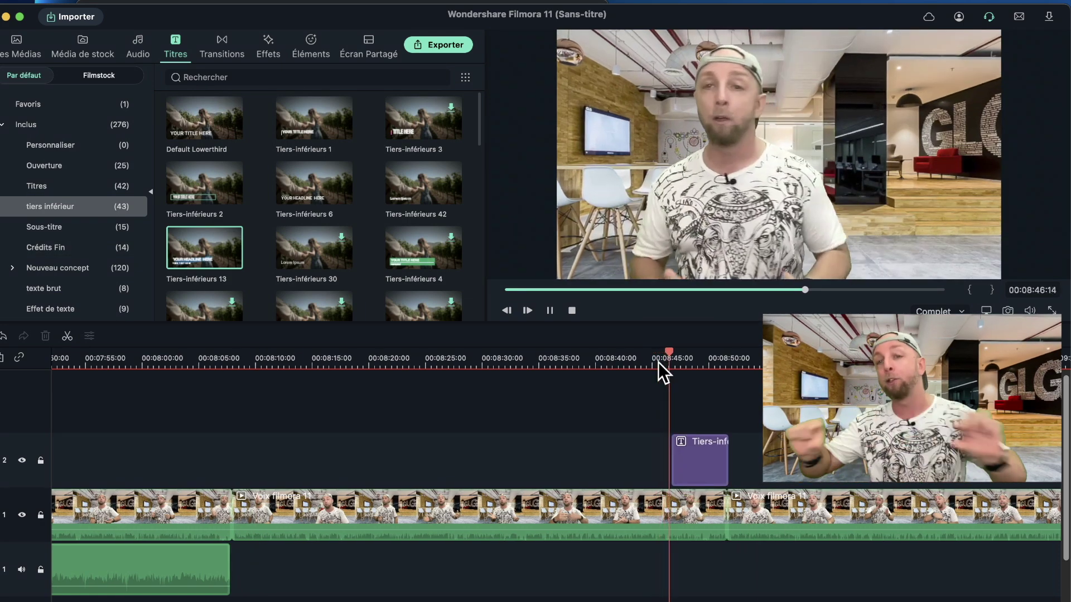
{"action": "left_click", "coordinate": [698, 444]}
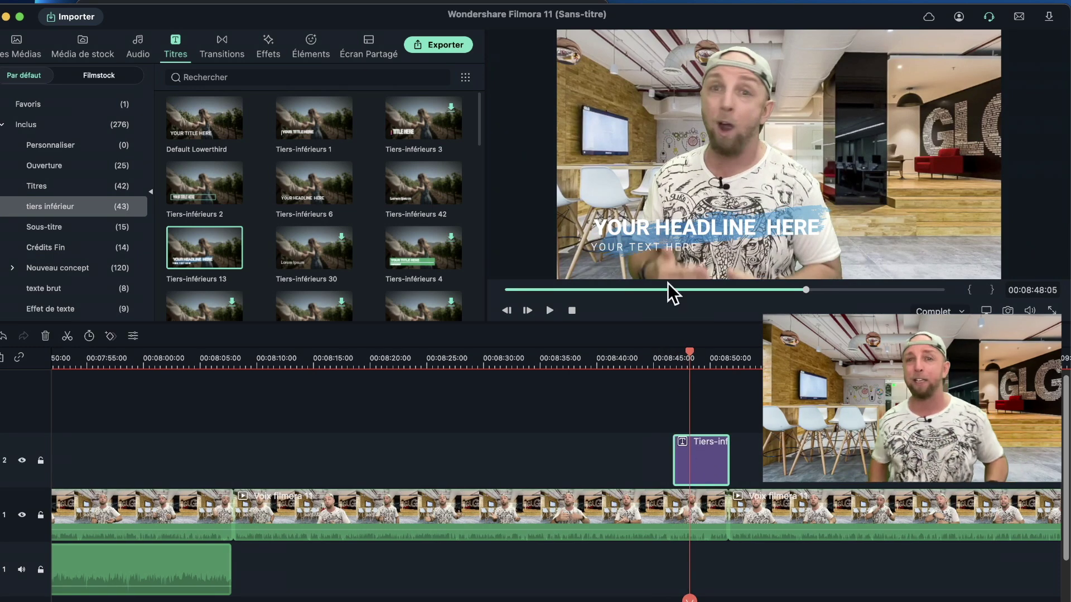
{"action": "double_click", "coordinate": [649, 222]}
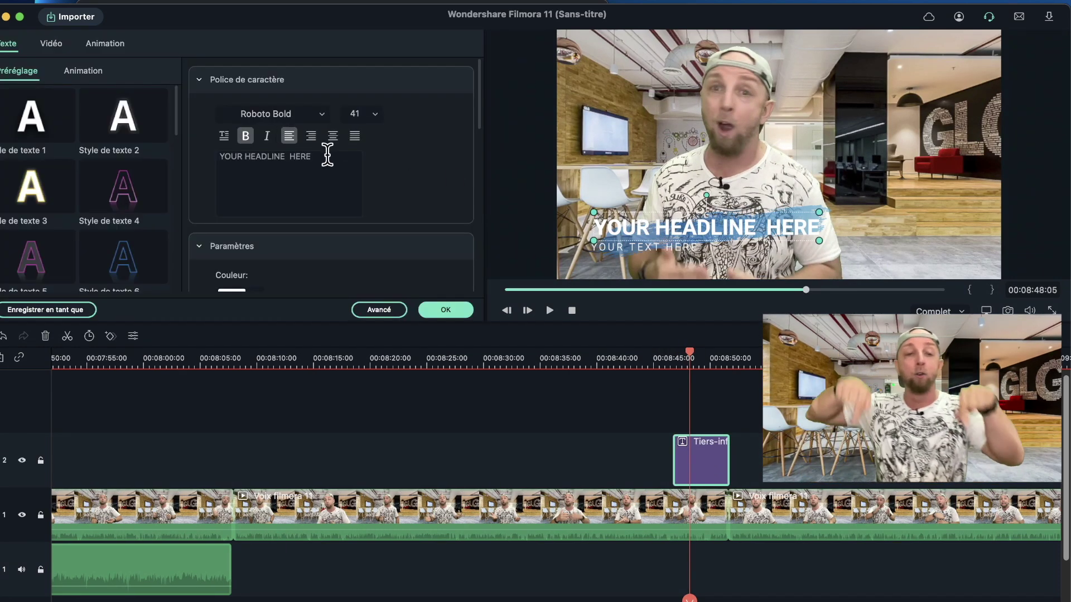
{"action": "key", "text": "super+a"}
{"action": "type", "text": "Filmora"}
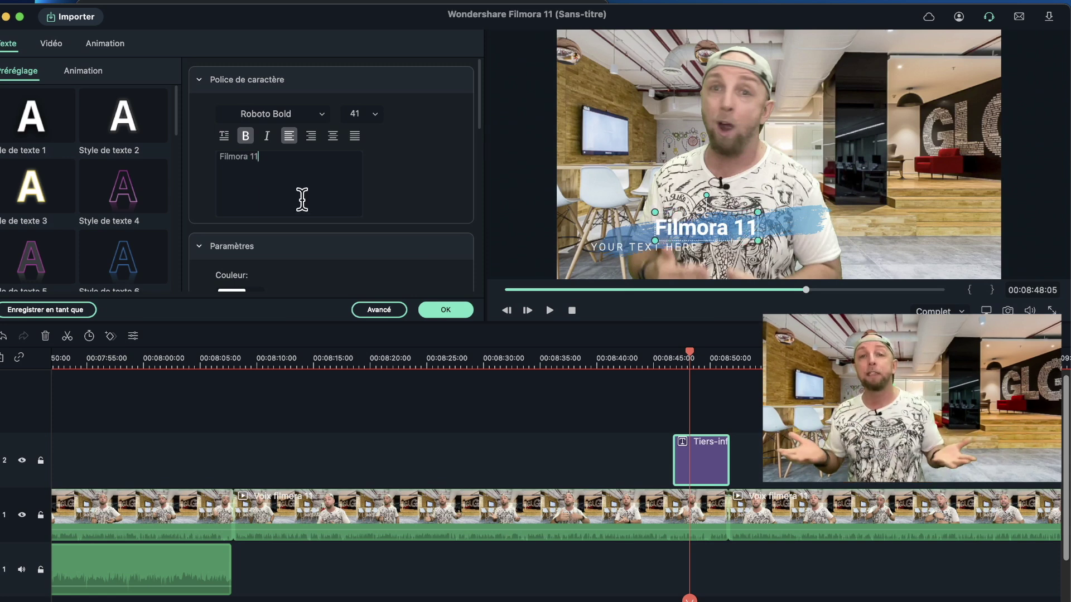
Replace the lower-third title's second line with "C'est trop facile !" and play back the title.
{"action": "left_click", "coordinate": [638, 247]}
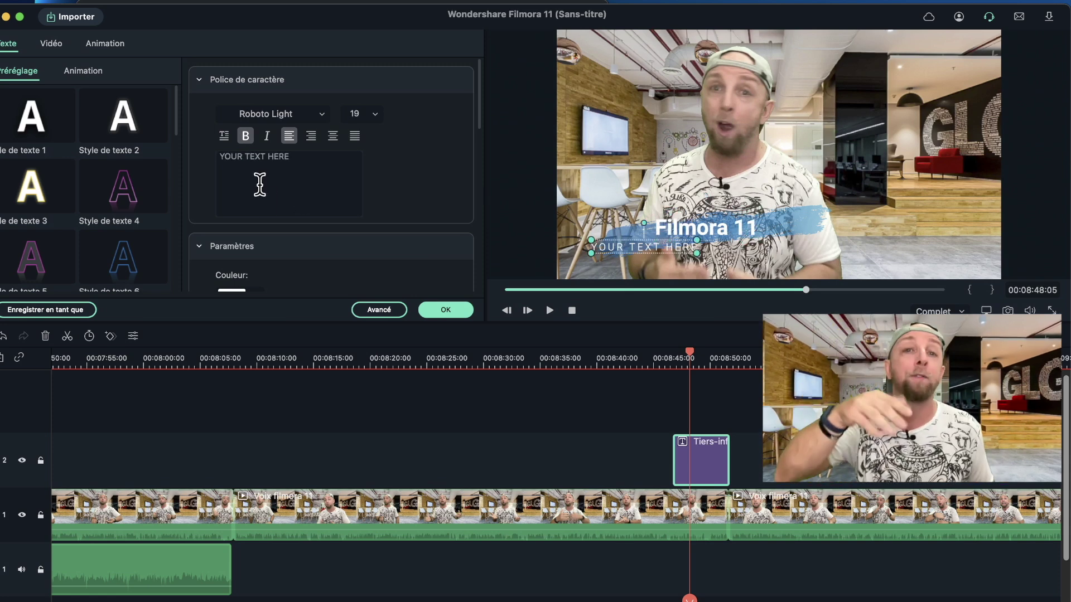
{"action": "key", "text": "super+a"}
{"action": "type", "text": "C'est "}
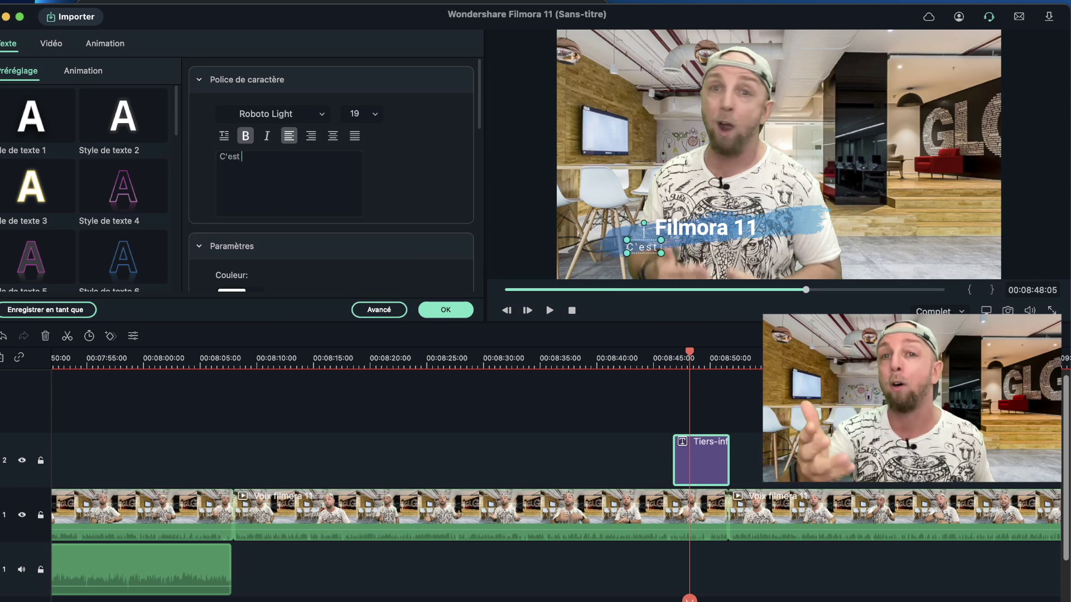
{"action": "type", "text": "trop facile !"}
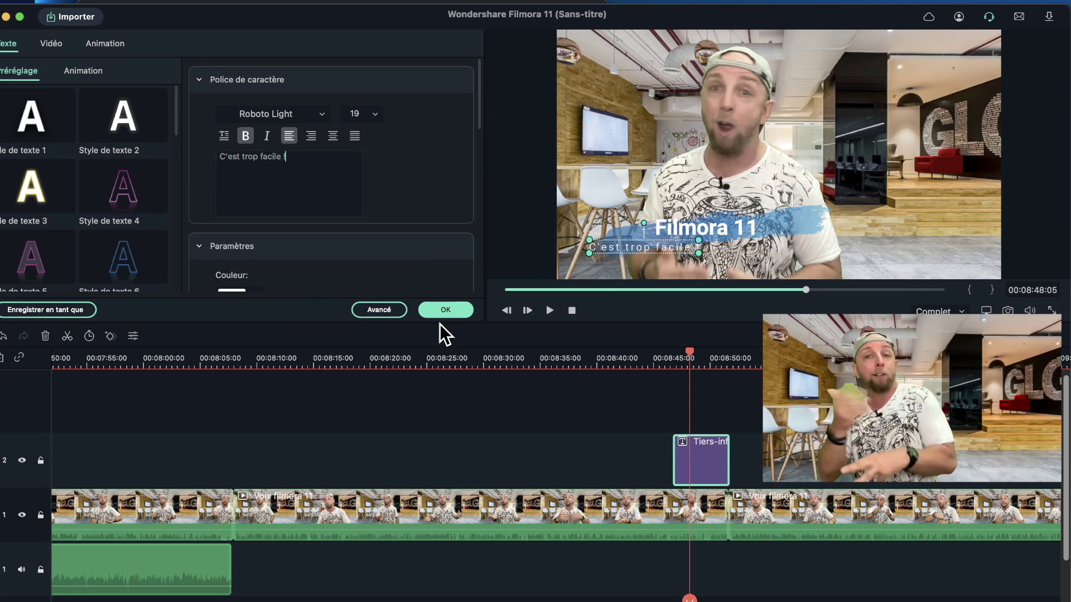
{"action": "left_click", "coordinate": [567, 400]}
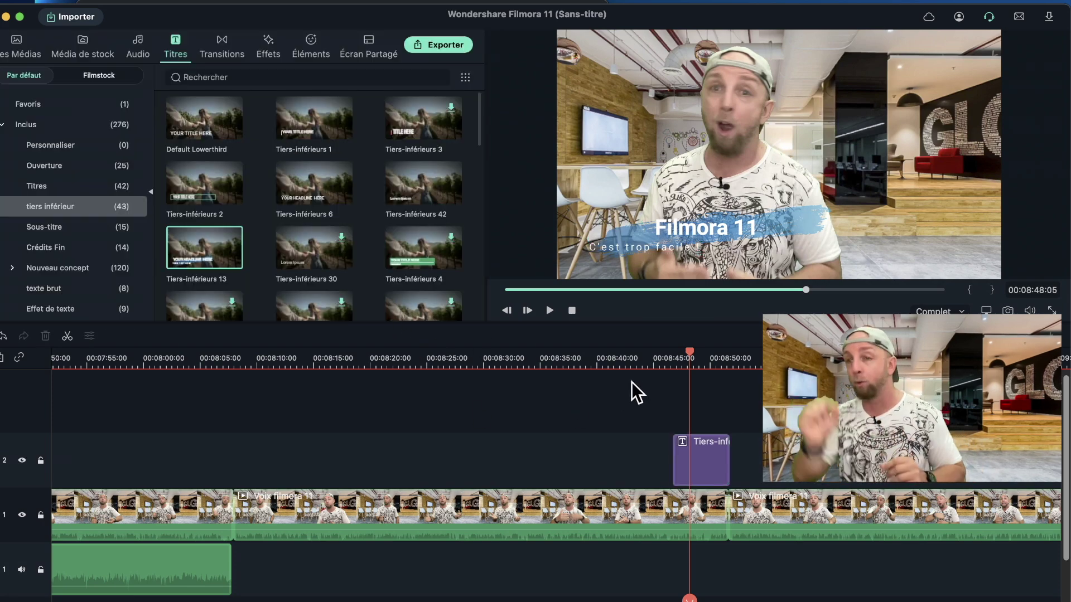
{"action": "left_click", "coordinate": [651, 364]}
{"action": "key", "text": "space"}
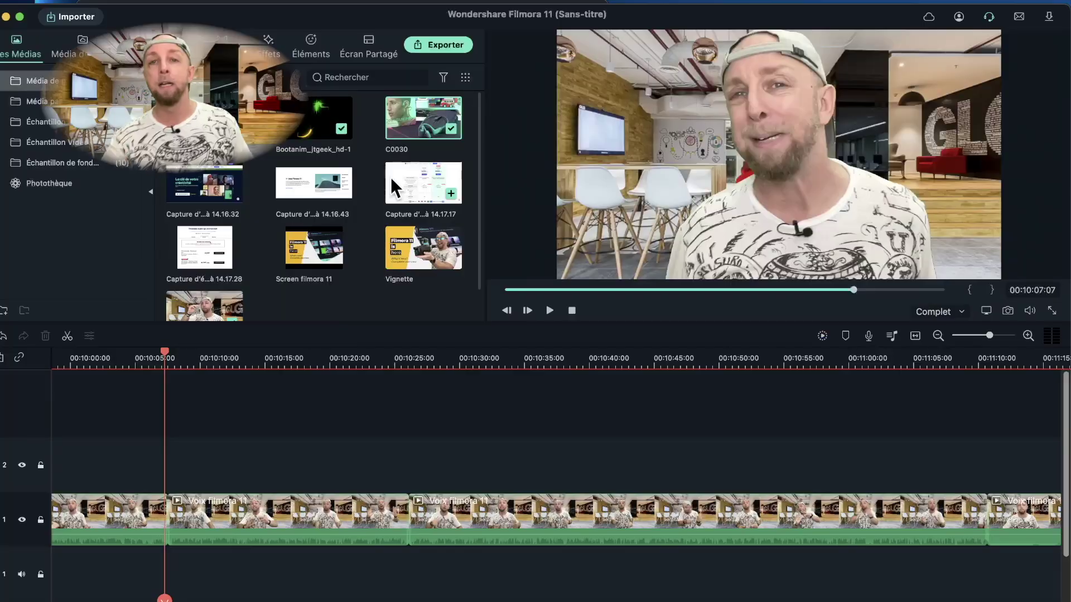
Add the C0030 clip to video track 2 near 00:10:07, above the voice video.
{"action": "left_click_drag", "start_coordinate": [424, 118], "coordinate": [330, 438]}
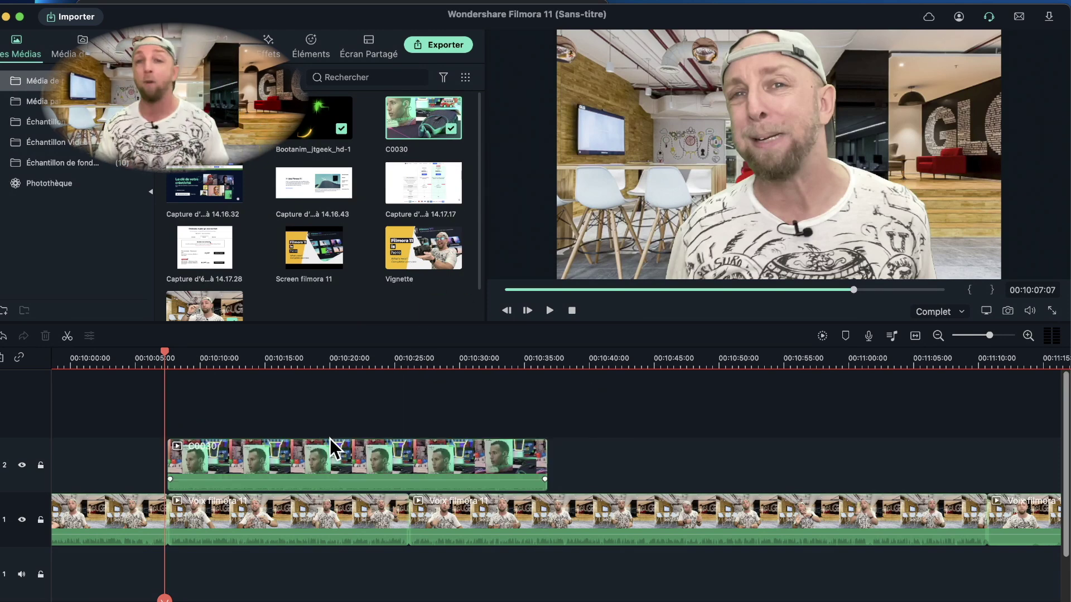
Try a uniform speed of 21.38x on the C0030 clip and undo it.
{"action": "right_click", "coordinate": [328, 450]}
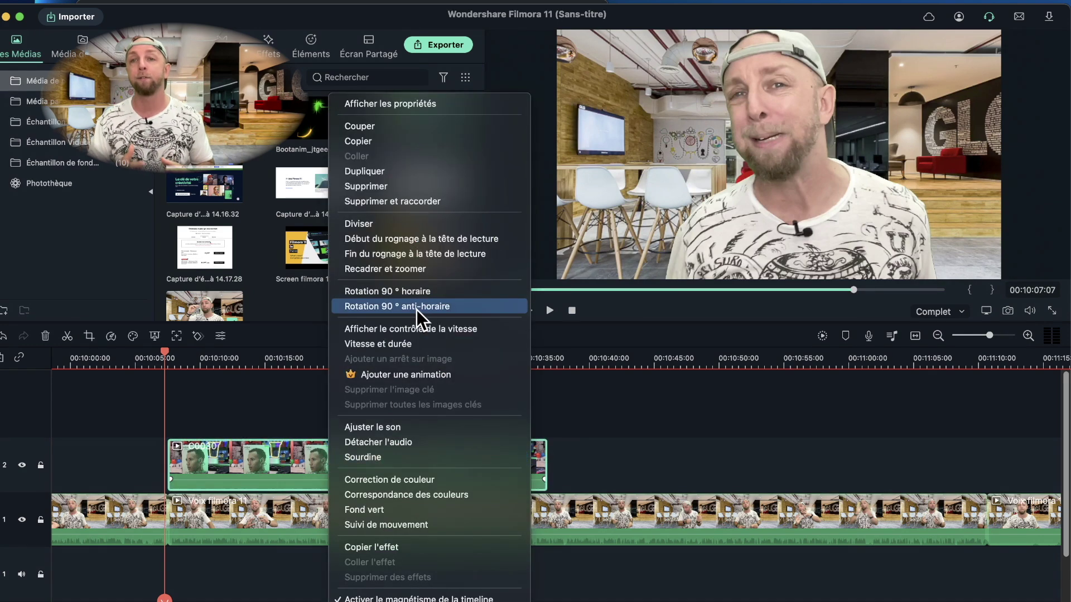
{"action": "left_click", "coordinate": [406, 344]}
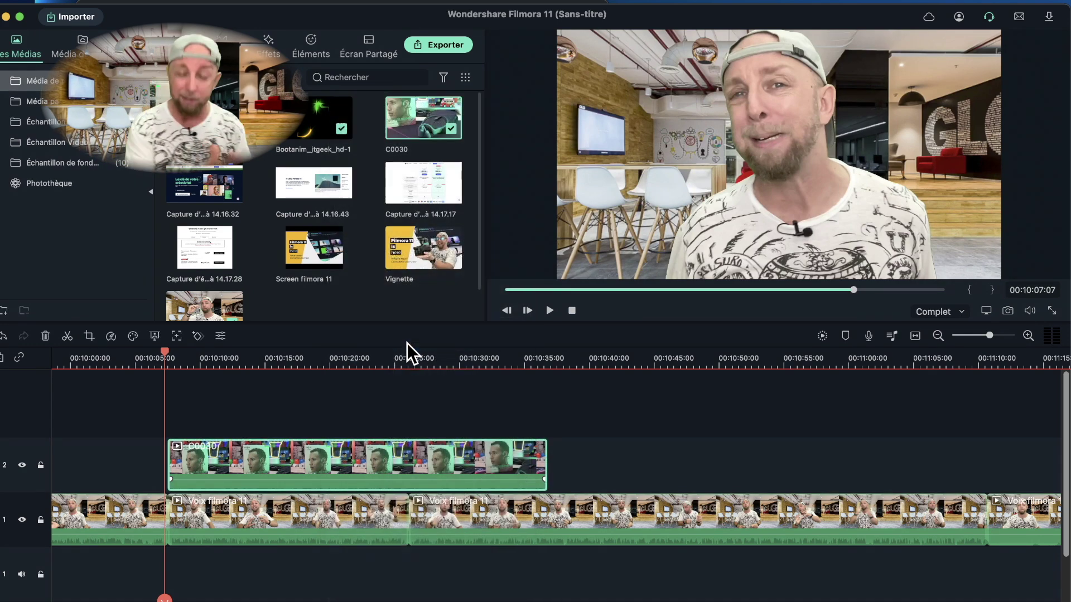
{"action": "left_click", "coordinate": [254, 107]}
{"action": "left_click_drag", "start_coordinate": [253, 107], "coordinate": [246, 108]}
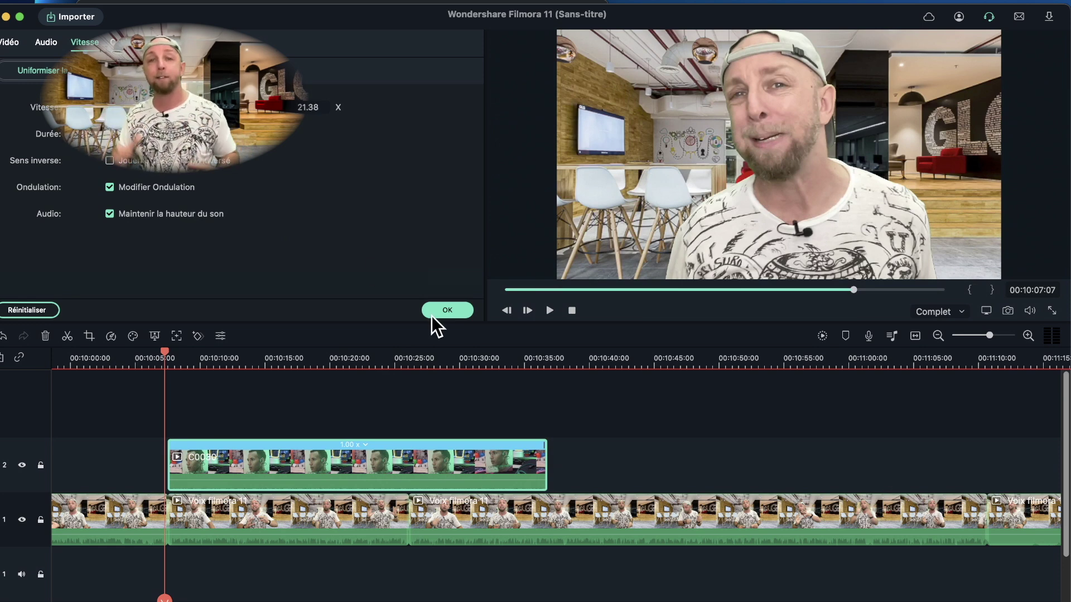
{"action": "left_click", "coordinate": [445, 310]}
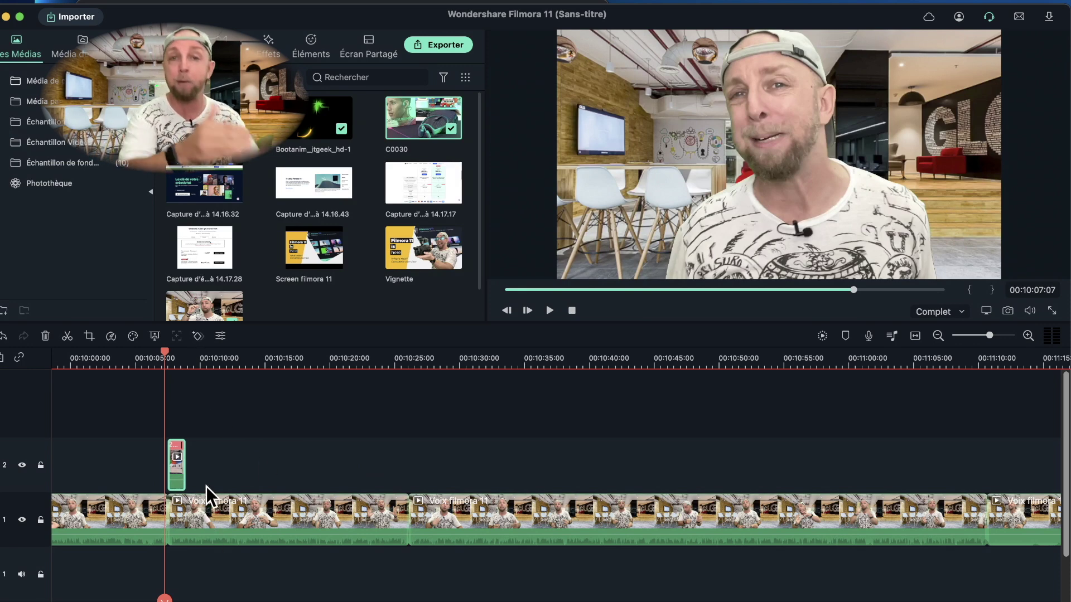
{"action": "key", "text": "super+z"}
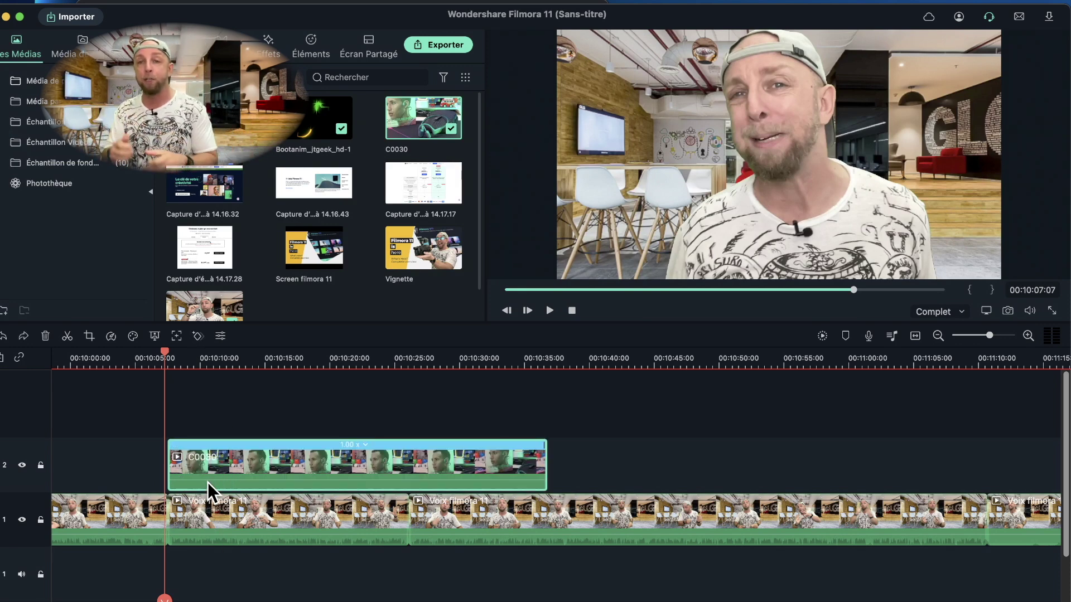
Stretch the C0030 clip to 0.50x speed on the timeline, and shorten it to 1.57x so it ends at the voice cut.
{"action": "left_click", "coordinate": [521, 443]}
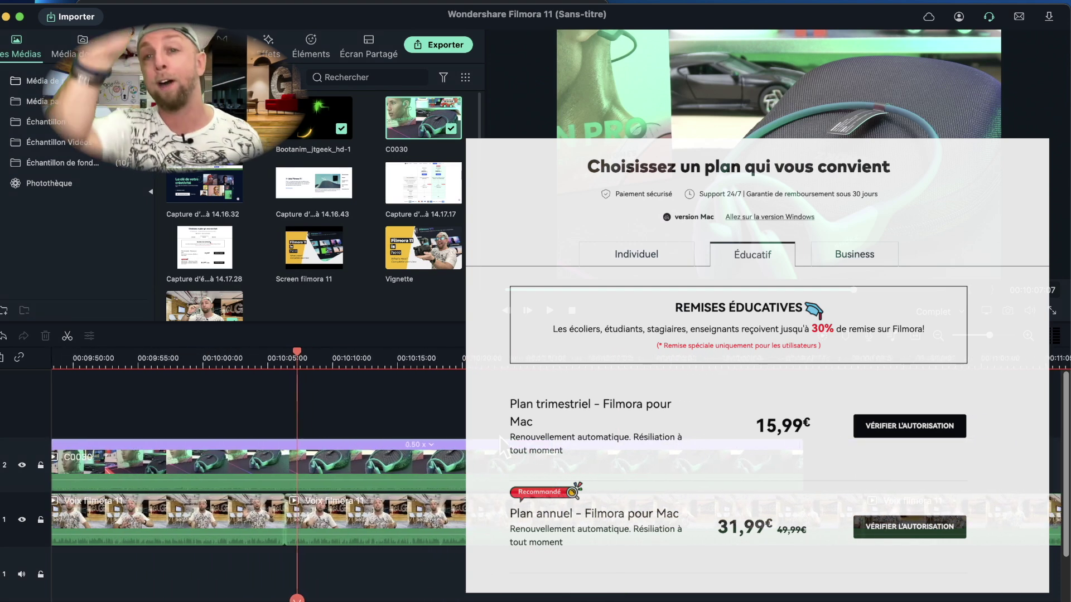
{"action": "left_click_drag", "start_coordinate": [820, 443], "coordinate": [165, 435]}
{"action": "scroll", "coordinate": [176, 436], "scroll_direction": "left", "scroll_amount": 5}
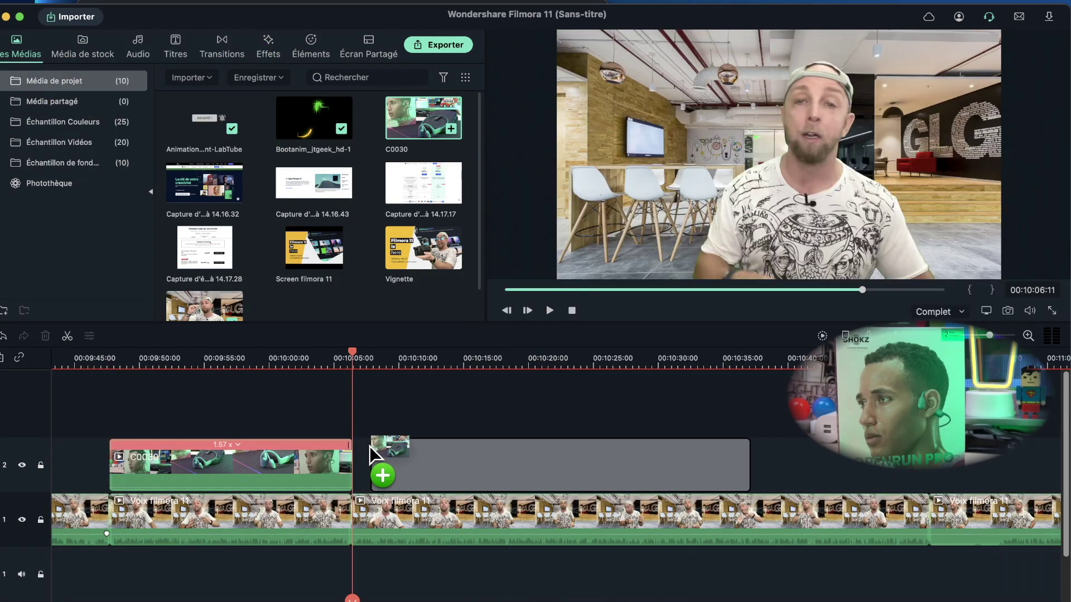
Add a second C0030 clip to video track 2 directly after the first, near 00:10:06.
{"action": "left_click_drag", "start_coordinate": [376, 445], "coordinate": [362, 441]}
{"action": "right_click", "coordinate": [453, 442]}
{"action": "left_click", "coordinate": [519, 269]}
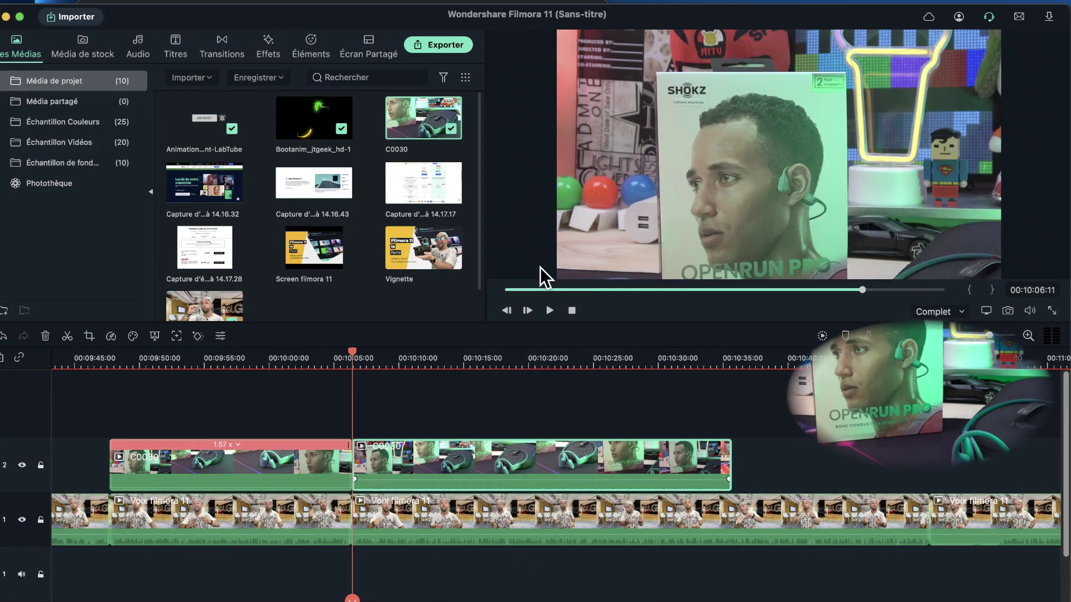
{"action": "key", "text": "Escape"}
Apply the Montage speed ramp to the second C0030 clip and play it back.
{"action": "right_click", "coordinate": [505, 463]}
{"action": "left_click", "coordinate": [553, 343]}
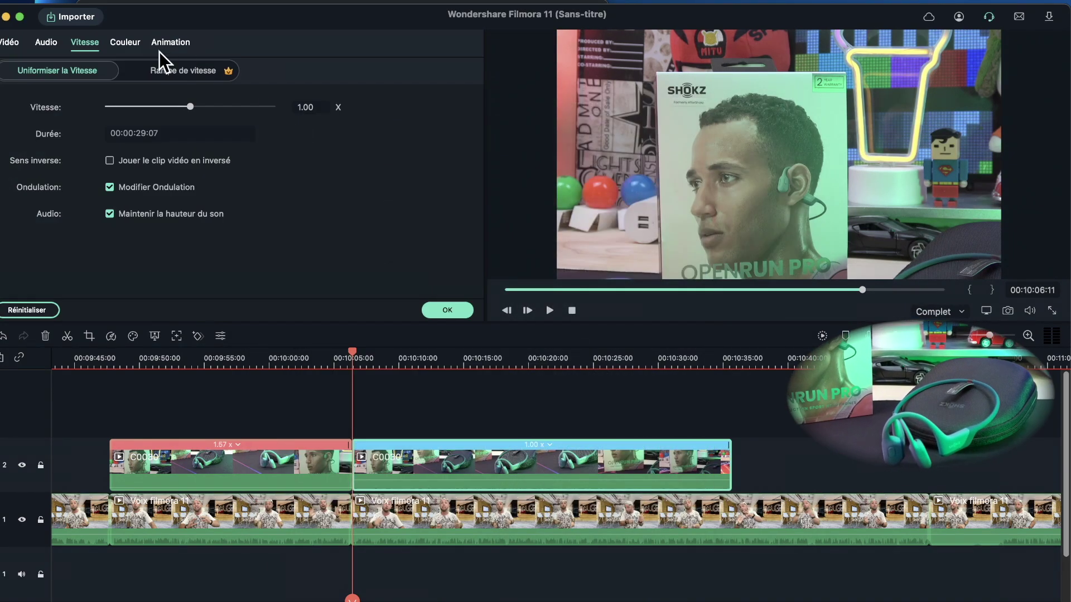
{"action": "left_click", "coordinate": [173, 68]}
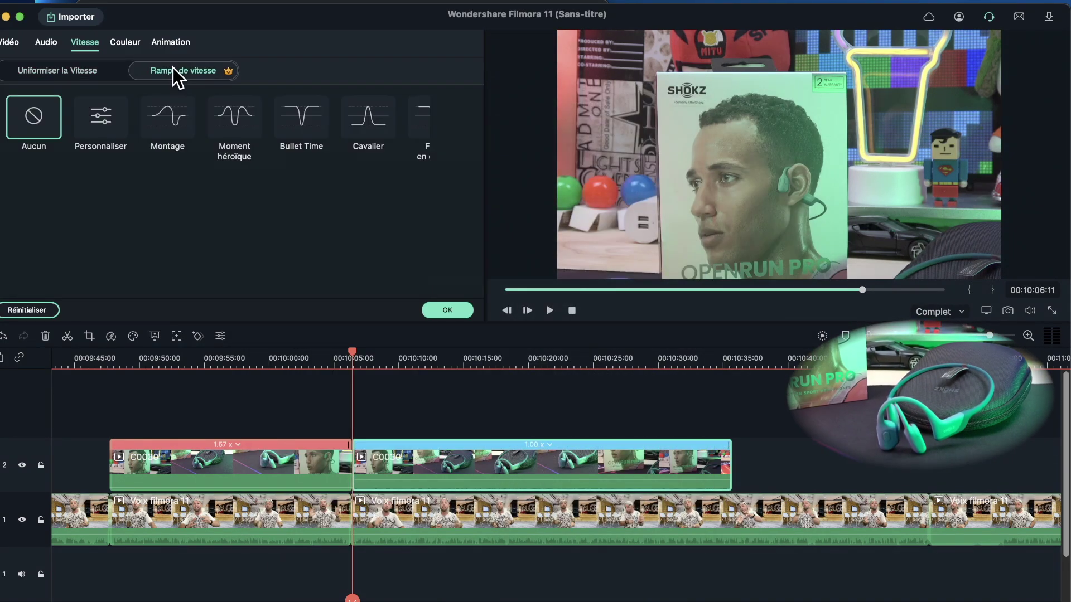
{"action": "left_click", "coordinate": [167, 123]}
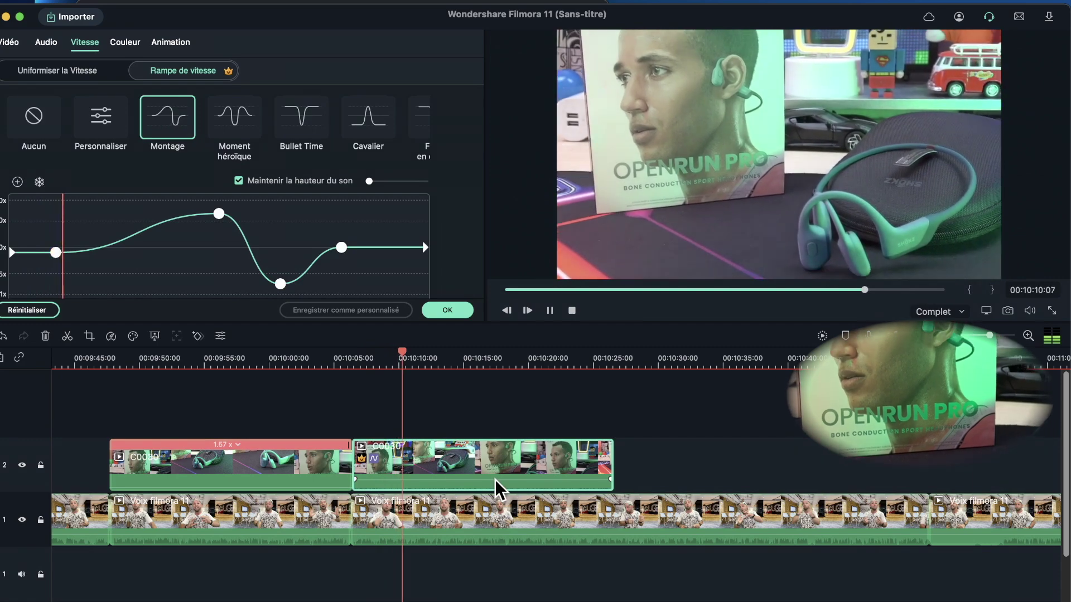
{"action": "key", "text": "space"}
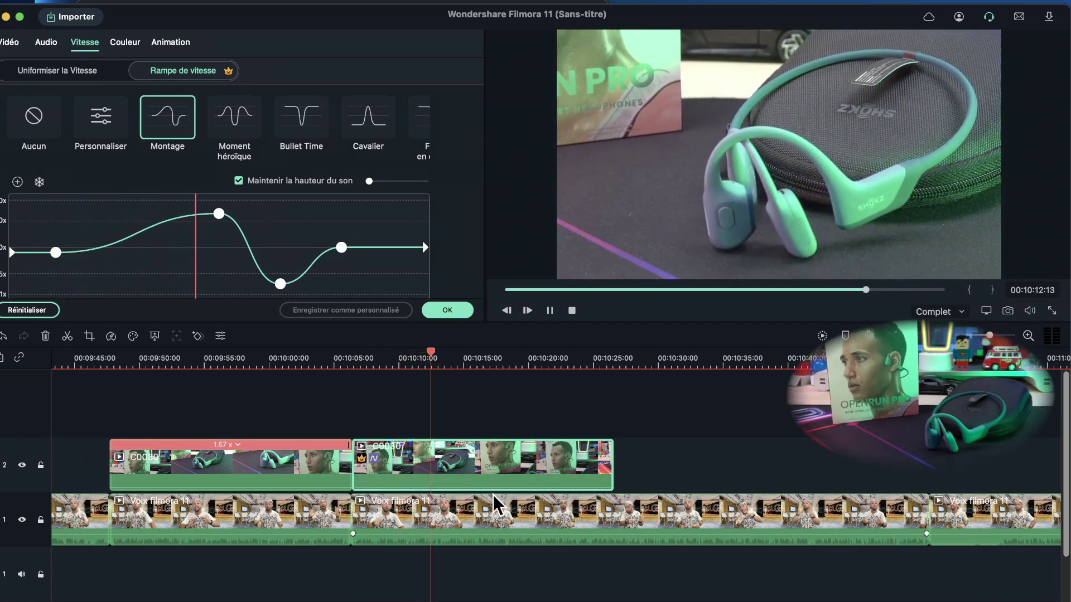
{"action": "key", "text": "space"}
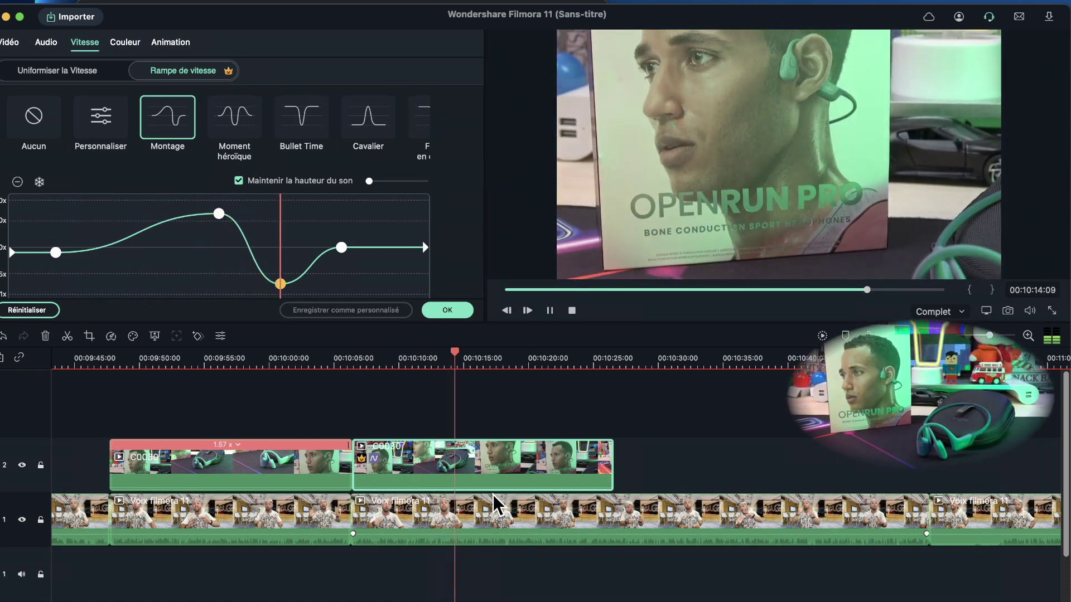
{"action": "key", "text": "space"}
Reshape the speed ramp: move the peak earlier at 6.6x, shift the low point earlier, and lower the last point to 0.2x.
{"action": "left_click_drag", "start_coordinate": [221, 215], "coordinate": [116, 214]}
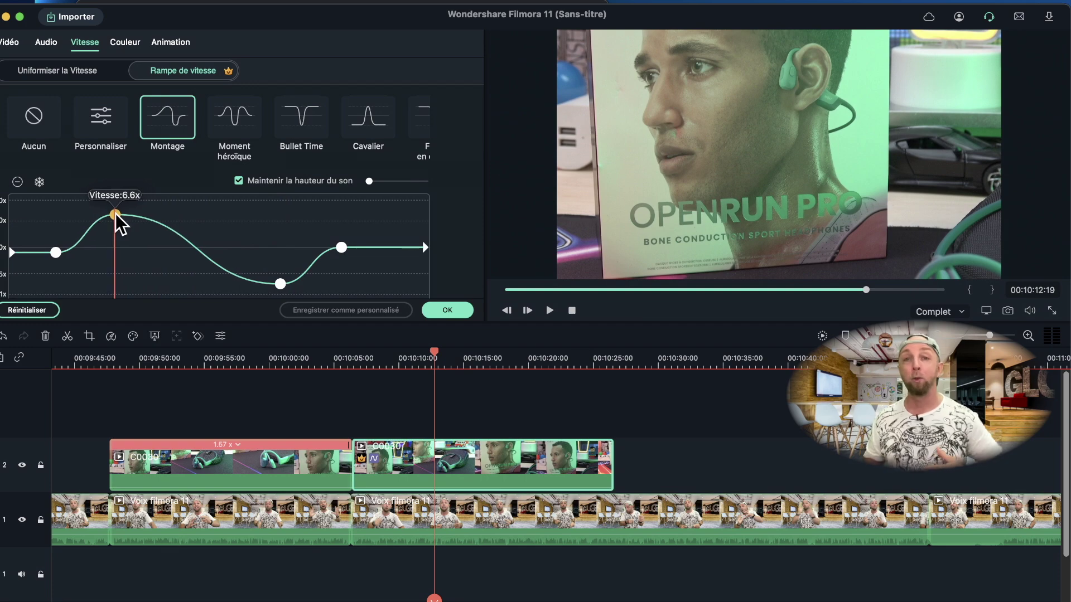
{"action": "left_click_drag", "start_coordinate": [281, 285], "coordinate": [194, 291]}
{"action": "left_click", "coordinate": [342, 257]}
{"action": "left_click_drag", "start_coordinate": [342, 258], "coordinate": [344, 292]}
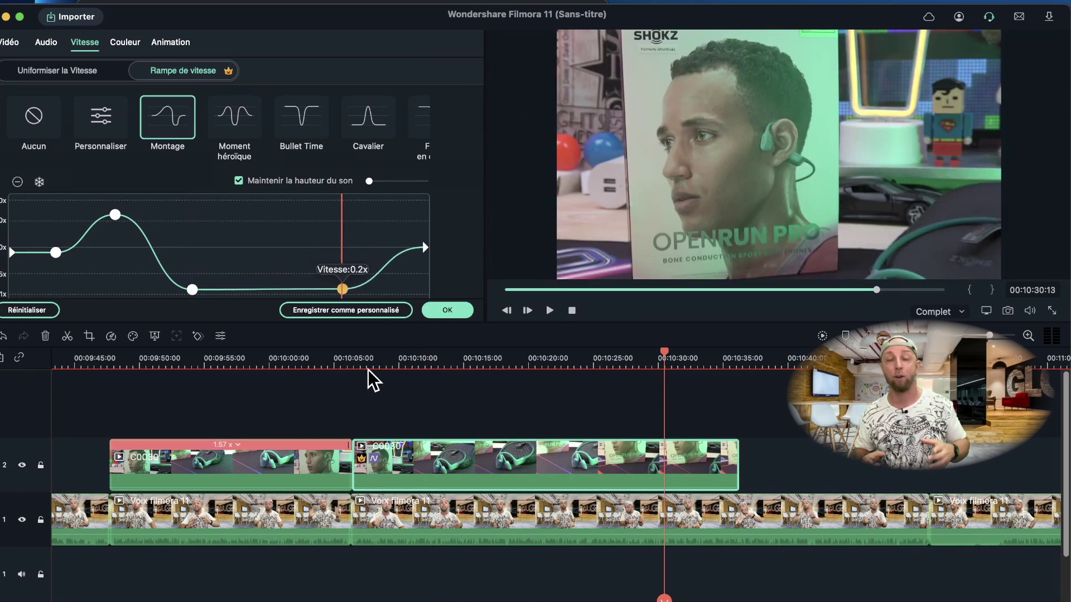
Play back the second C0030 clip from its start to check the reshaped speed ramp.
{"action": "left_click", "coordinate": [348, 364]}
{"action": "scroll", "coordinate": [324, 443], "scroll_direction": "left", "scroll_amount": 7}
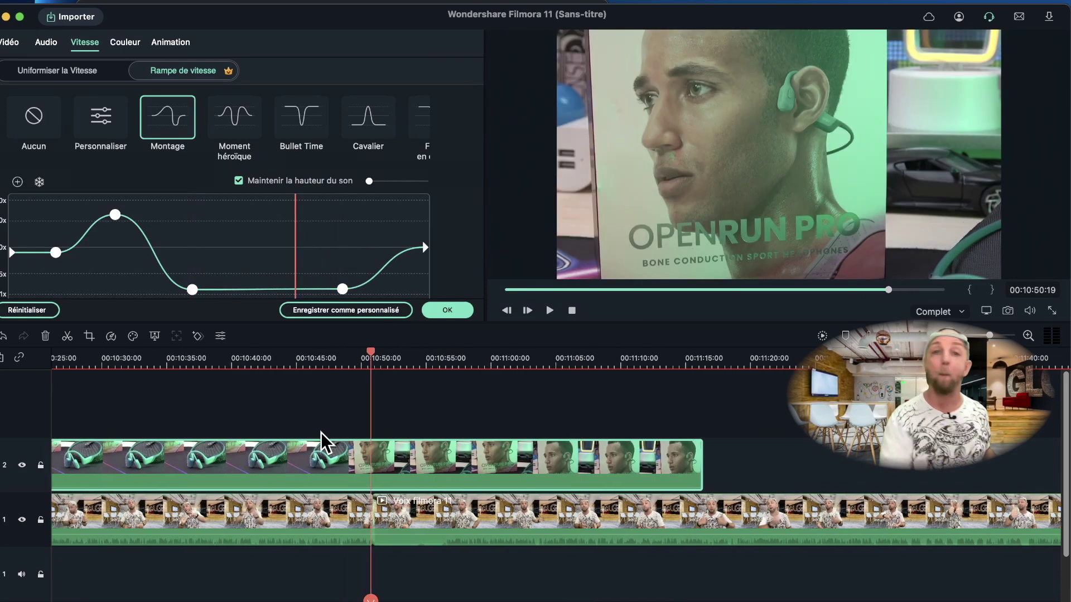
{"action": "scroll", "coordinate": [324, 443], "scroll_direction": "left", "scroll_amount": 10}
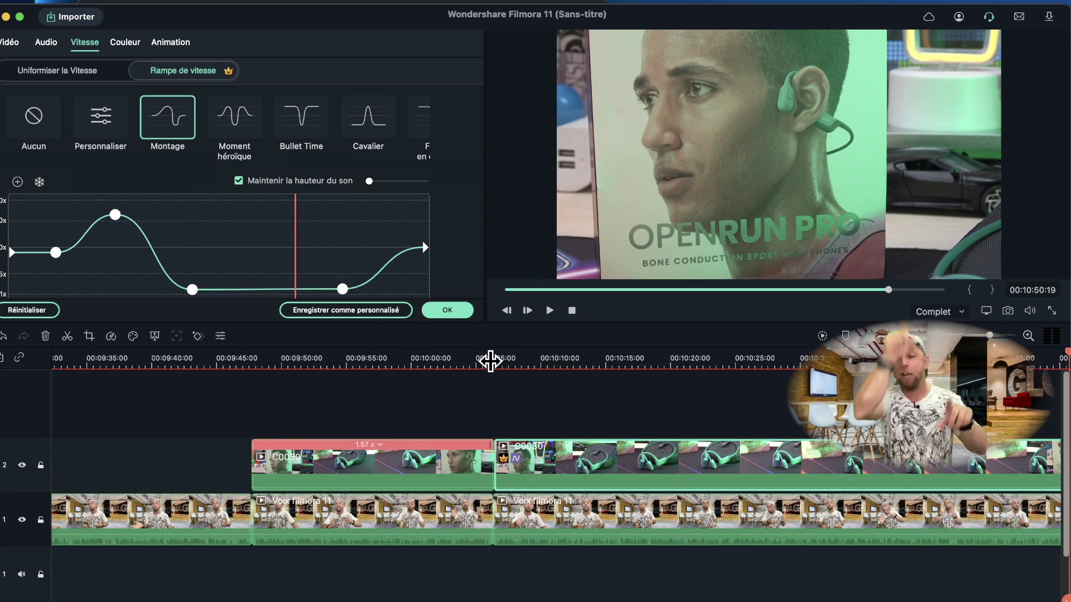
{"action": "left_click", "coordinate": [491, 361]}
{"action": "key", "text": "space"}
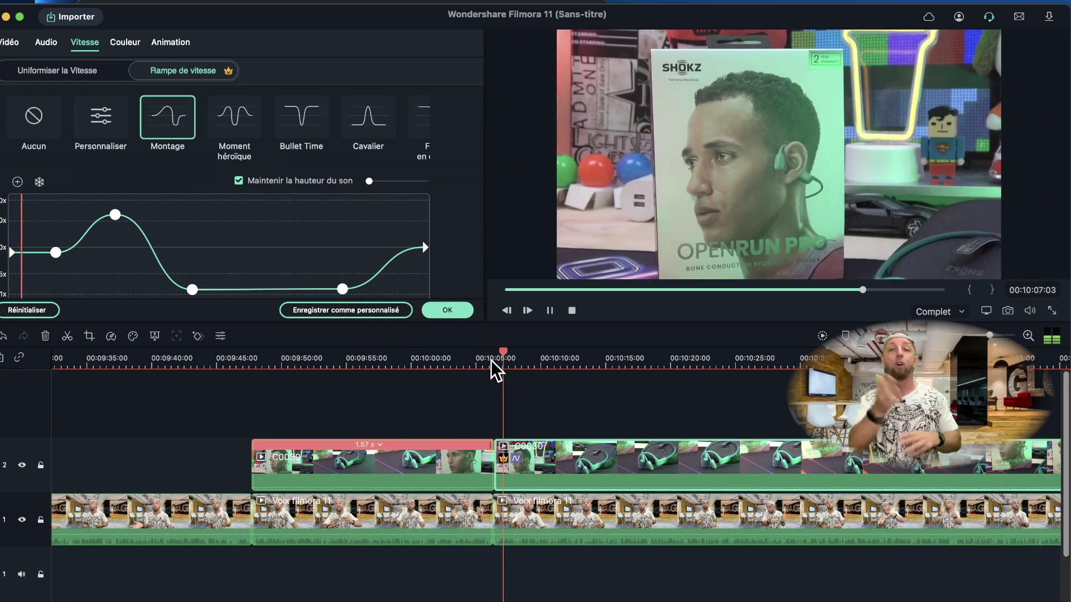
{"action": "scroll", "coordinate": [522, 401], "scroll_direction": "right", "scroll_amount": 5}
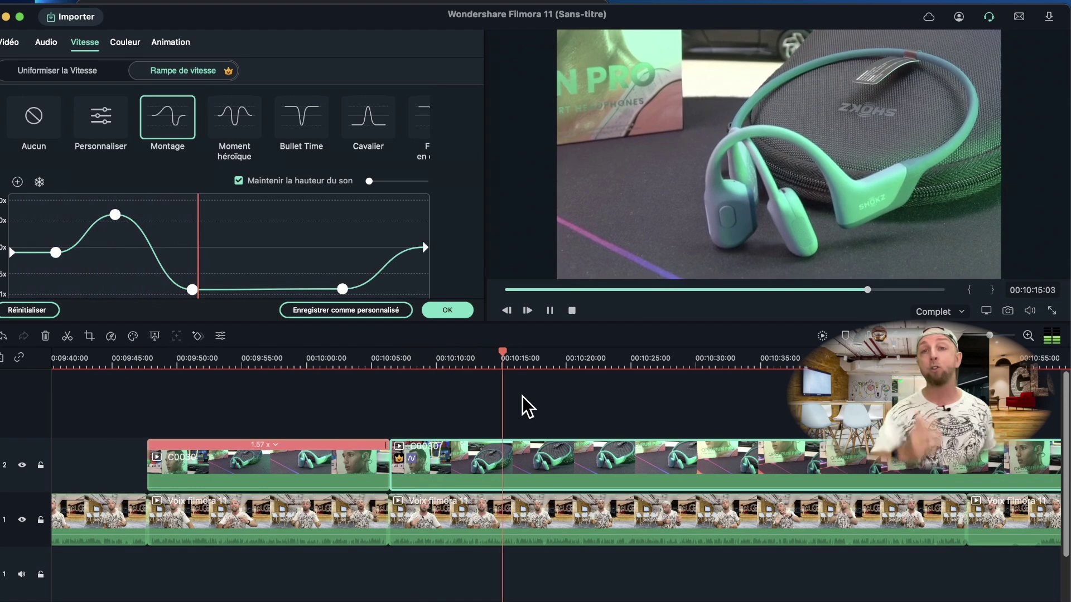
{"action": "key", "text": "space"}
Raise the last point of the speed ramp to the maximum speed, move it earlier, and play back the clip from its start.
{"action": "left_click_drag", "start_coordinate": [343, 289], "coordinate": [246, 200]}
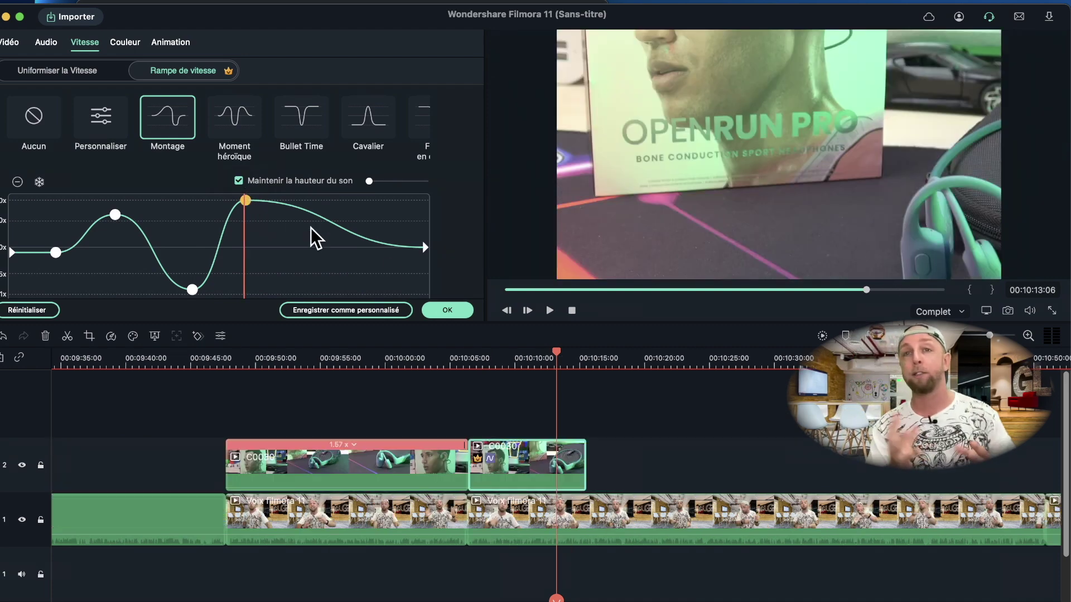
{"action": "left_click", "coordinate": [29, 196]}
{"action": "key", "text": "space"}
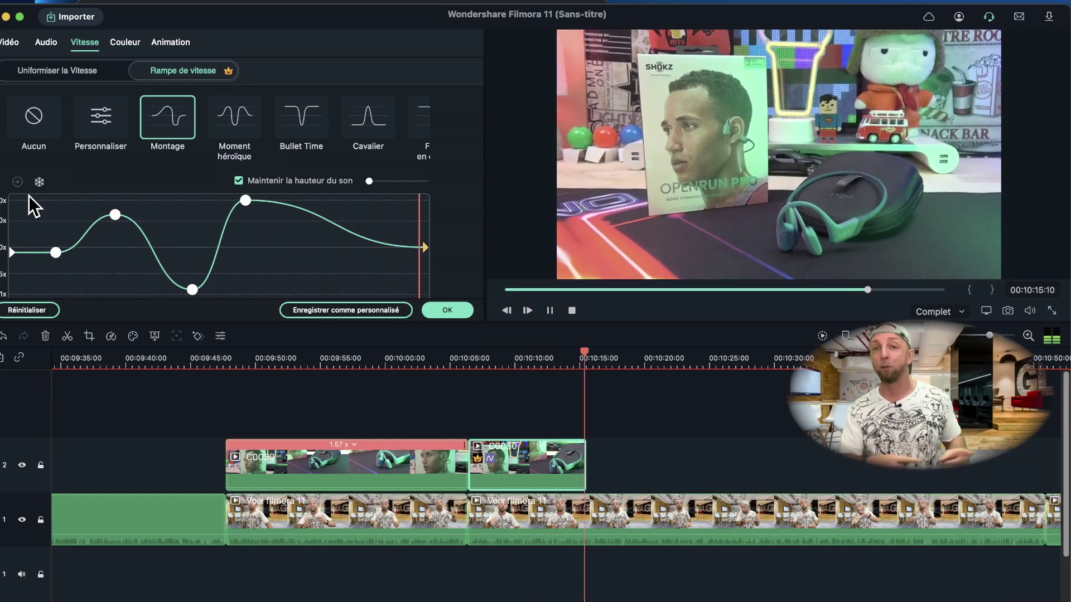
Choose the Moment héroïque speed ramp preset for the second C0030 clip.
{"action": "scroll", "coordinate": [242, 406], "scroll_direction": "right", "scroll_amount": 5}
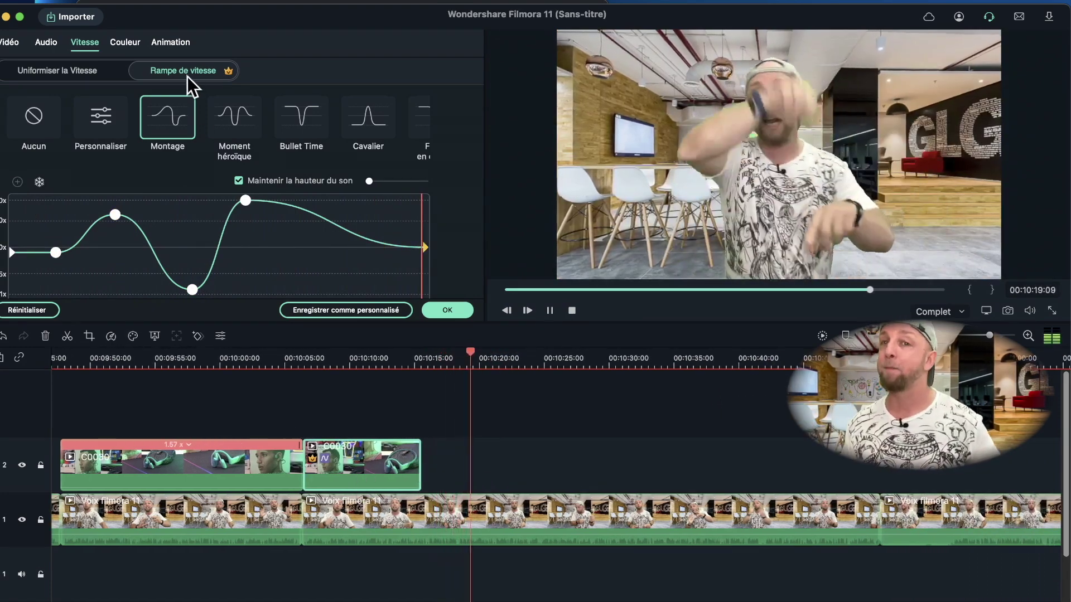
{"action": "left_click", "coordinate": [236, 116]}
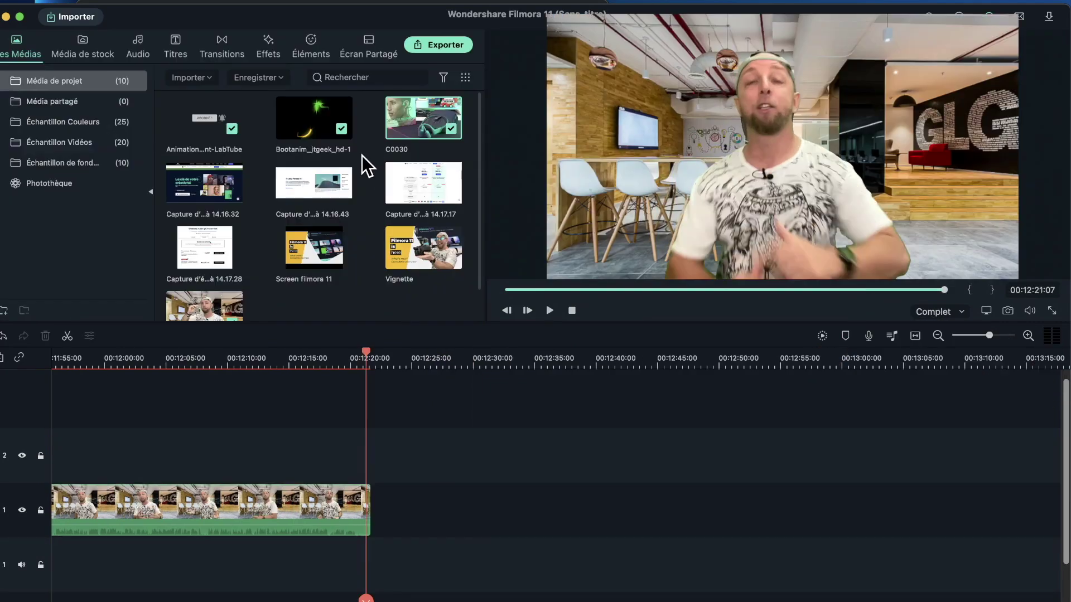
Append the Bootanim_jtgeek_hd-1 clip to the end of video track 1, after the last voice clip.
{"action": "left_click_drag", "start_coordinate": [308, 115], "coordinate": [424, 493]}
{"action": "mouse_move", "coordinate": [384, 524]}
{"action": "left_mouse_down"}
{"action": "mouse_move", "coordinate": [386, 510]}
{"action": "mouse_move", "coordinate": [374, 511]}
{"action": "mouse_move", "coordinate": [384, 527]}
{"action": "left_mouse_up"}
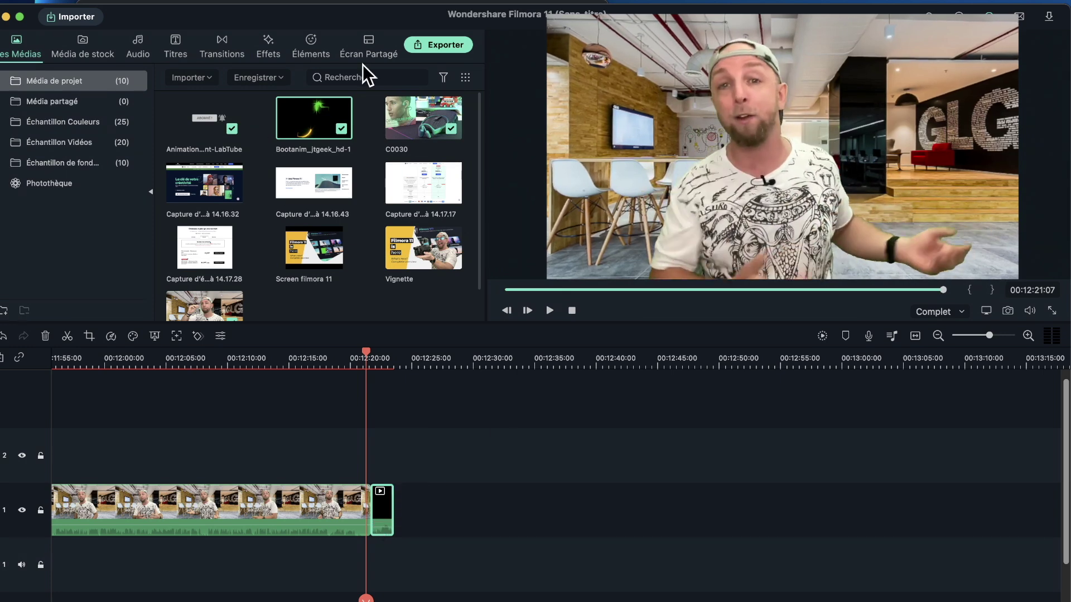
Export the video as an MP4 named "Video filmora 11 By GLG" to the Documents folder.
{"action": "left_click", "coordinate": [440, 44]}
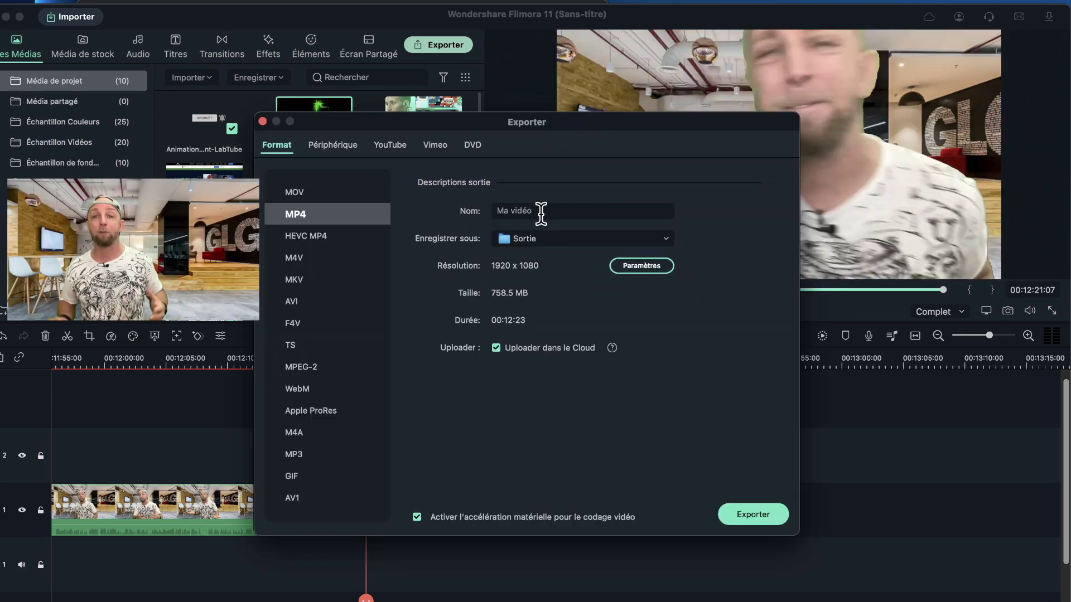
{"action": "type", "text": "Video filmora 11 By GLG"}
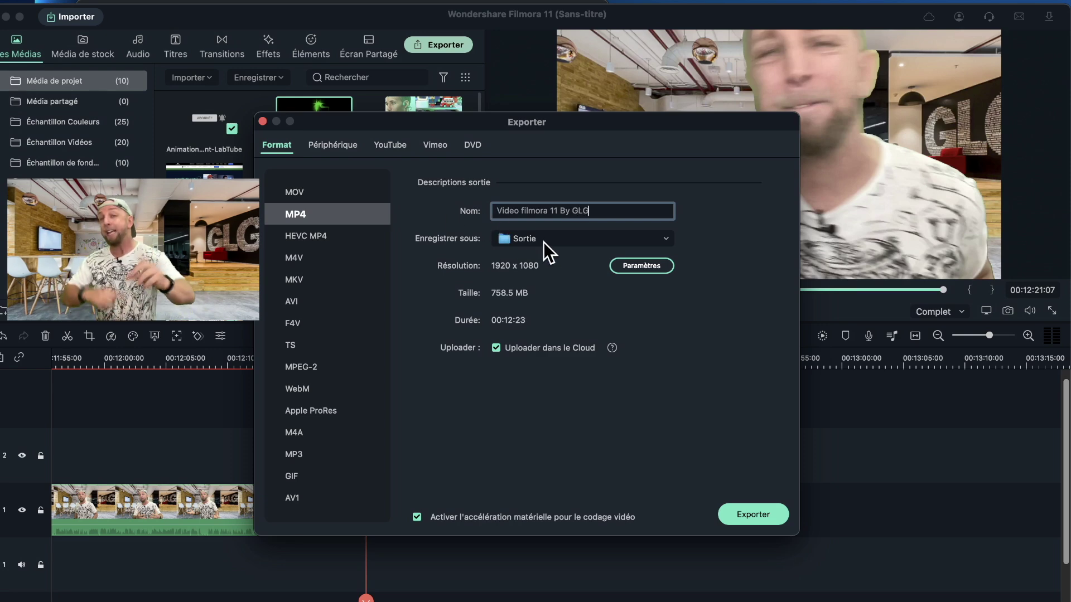
{"action": "left_click", "coordinate": [544, 240]}
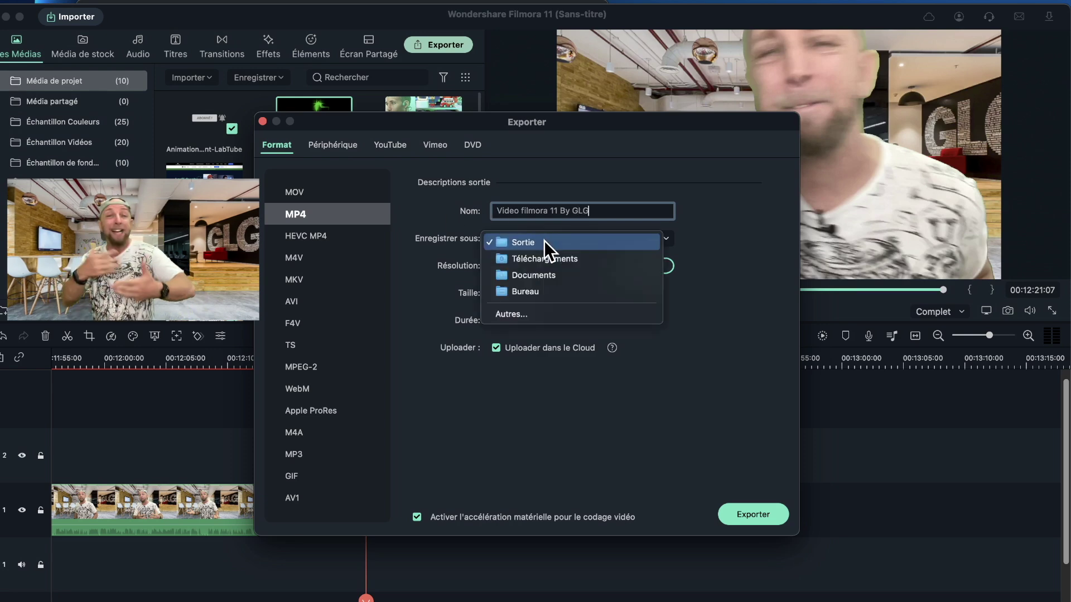
{"action": "left_click", "coordinate": [539, 274]}
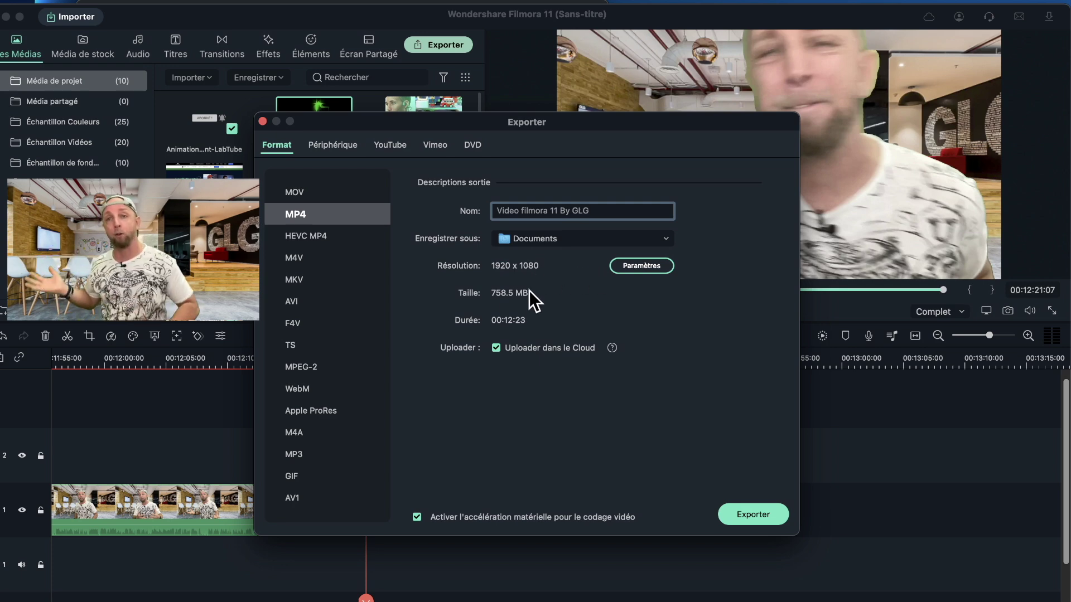
{"action": "left_click", "coordinate": [744, 510]}
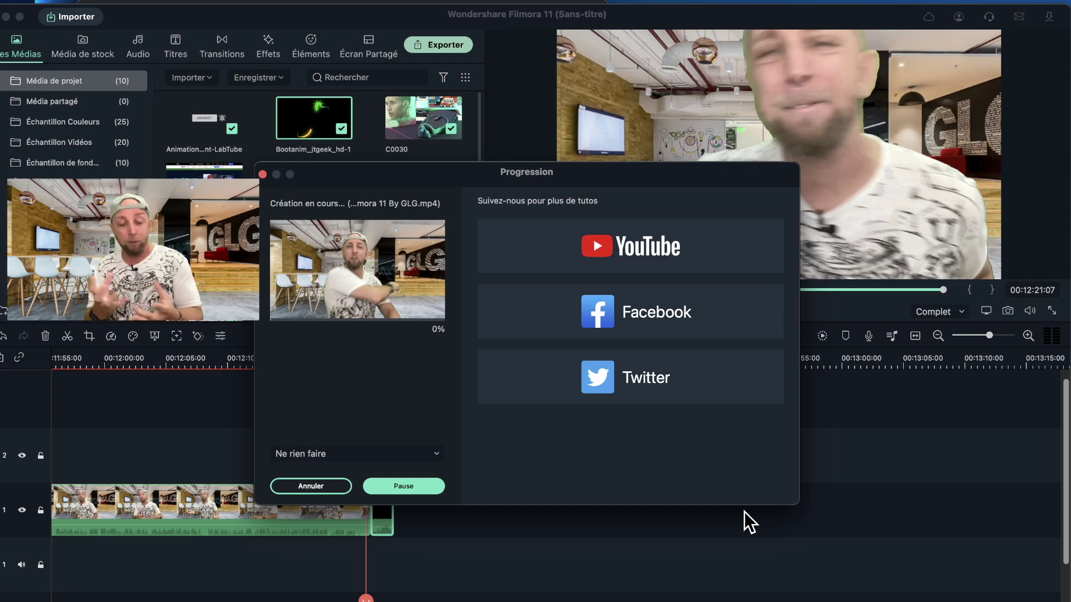